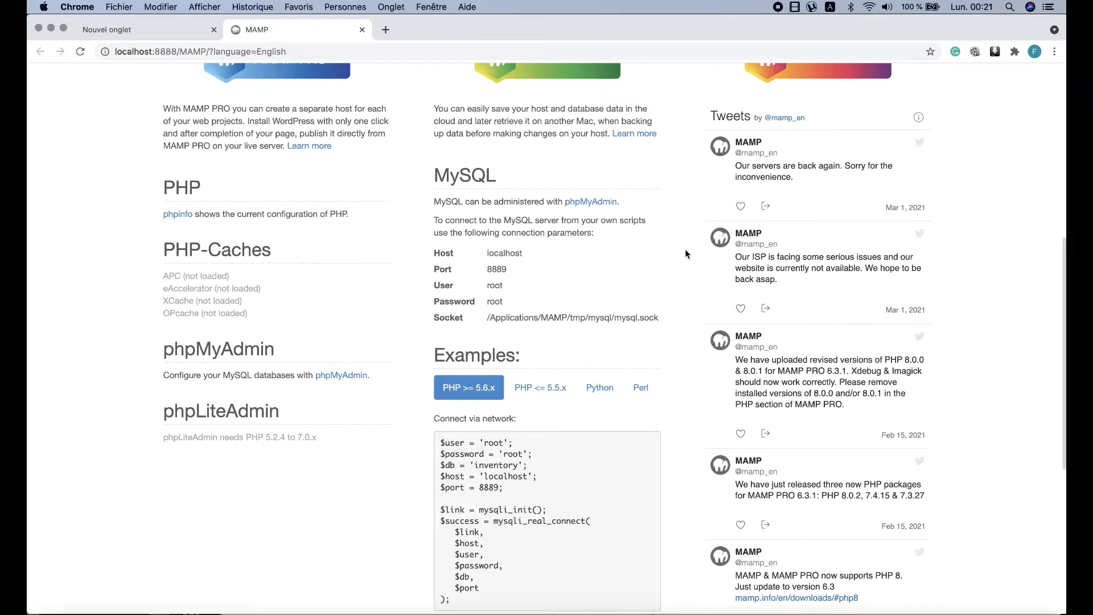
# Open phpMyAdmin from the MySQL database configuration link on the MAMP start page
pyautogui.scroll(10, 686, 254)
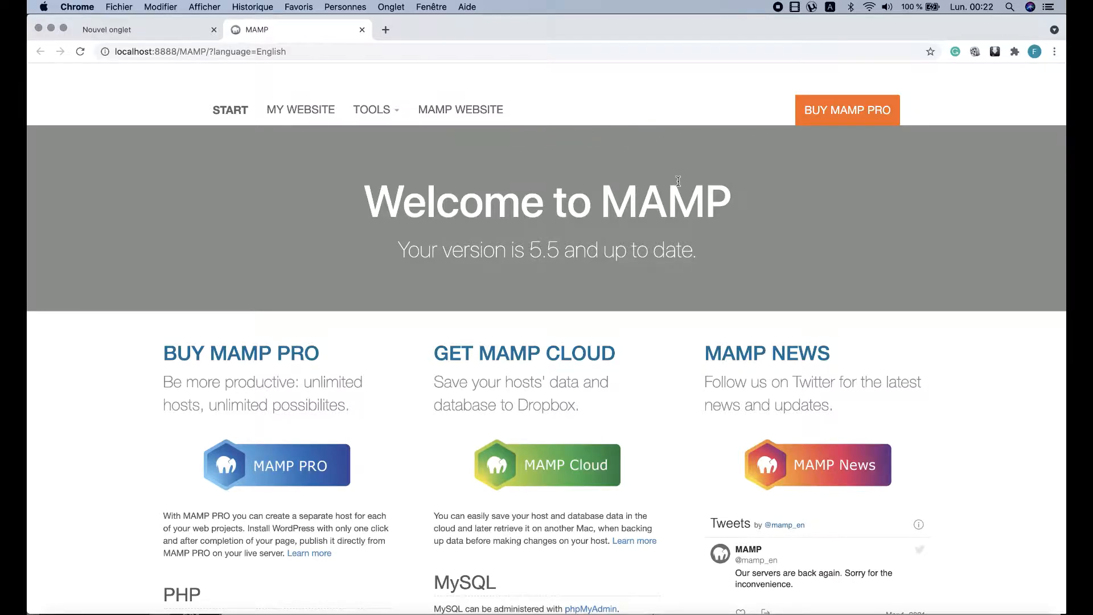
pyautogui.scroll(-10, 678, 181)
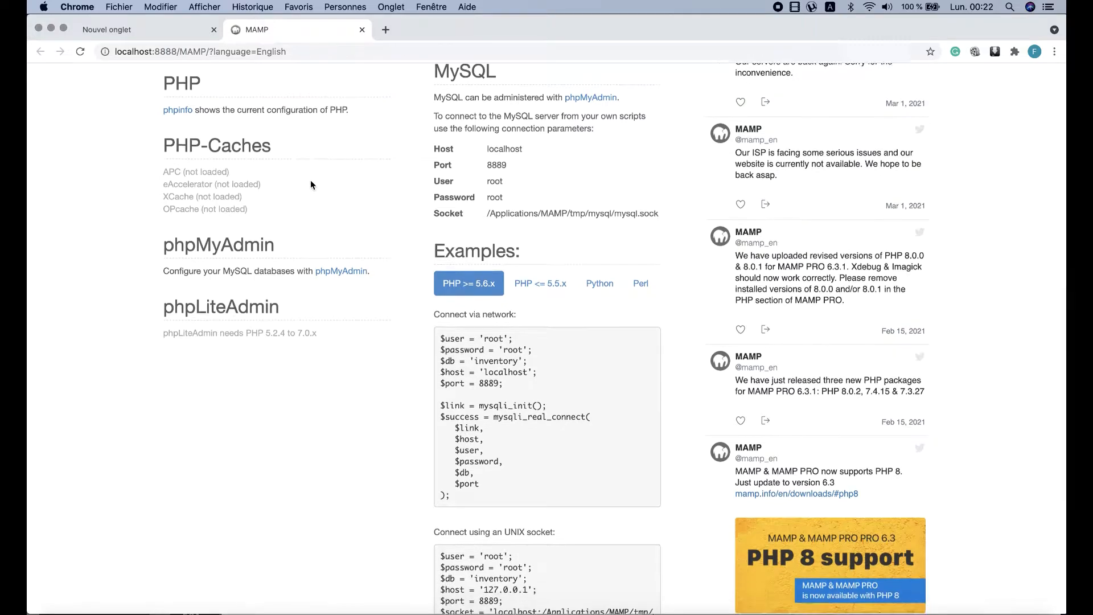
pyautogui.click(341, 174)
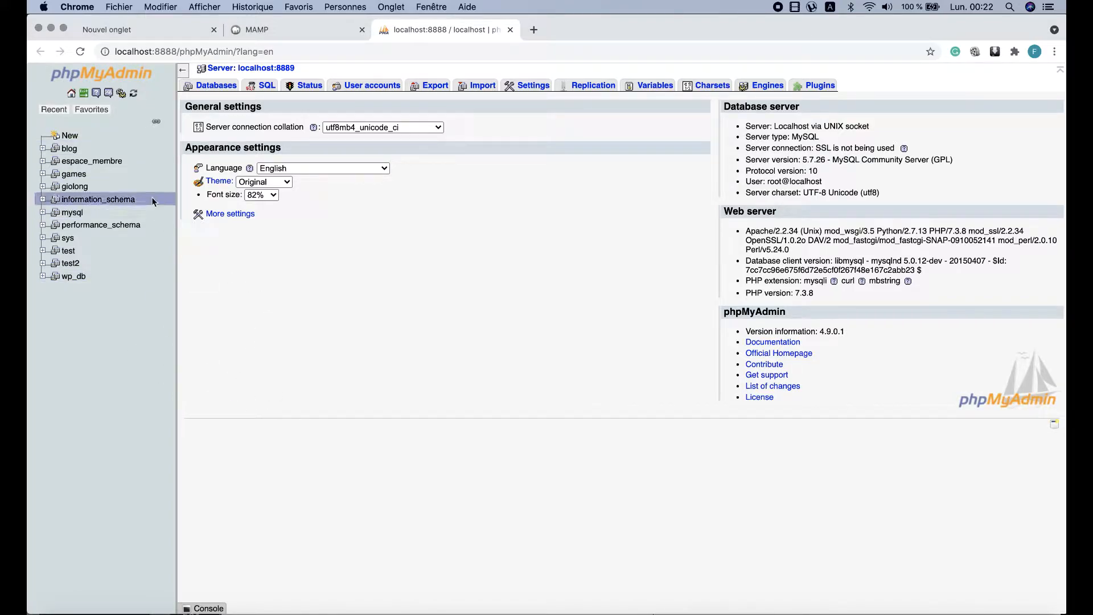
# Create a new database named sales
pyautogui.click(69, 137)
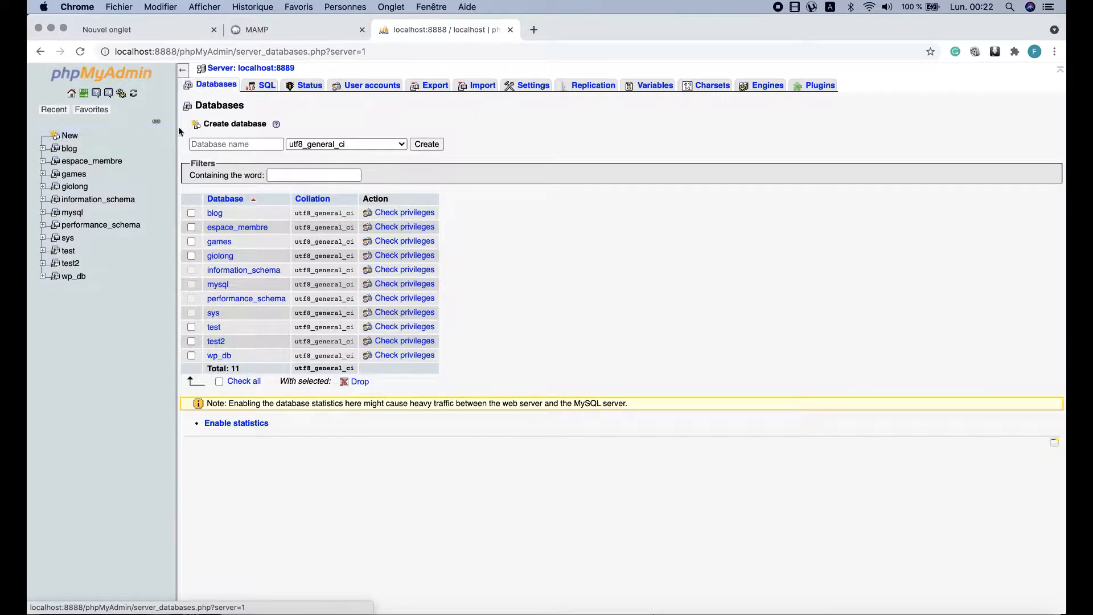
pyautogui.click(238, 147)
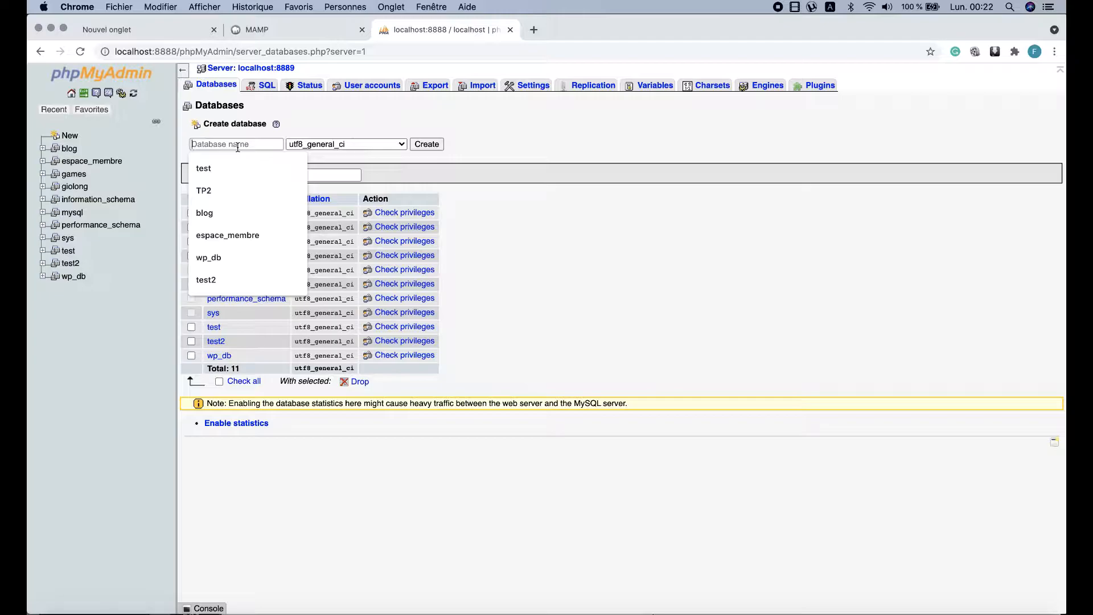
pyautogui.write('data')
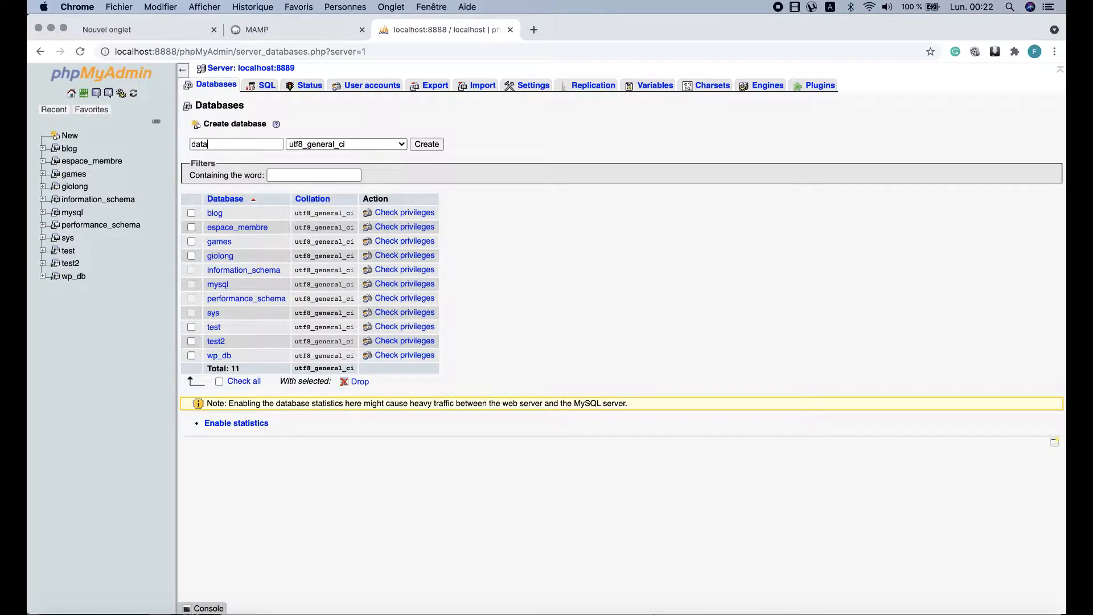
pyautogui.press('BackSpace')
pyautogui.press('BackSpace')
pyautogui.write('sales')
pyautogui.click(433, 144)
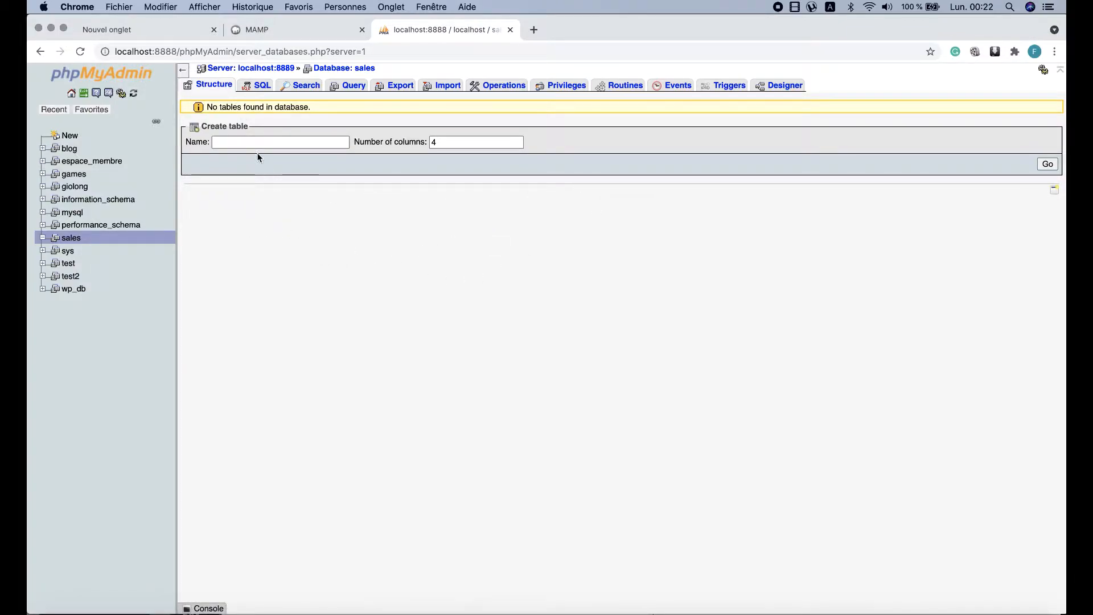
# Create a table named games with 7 columns in the sales database
pyautogui.click(270, 146)
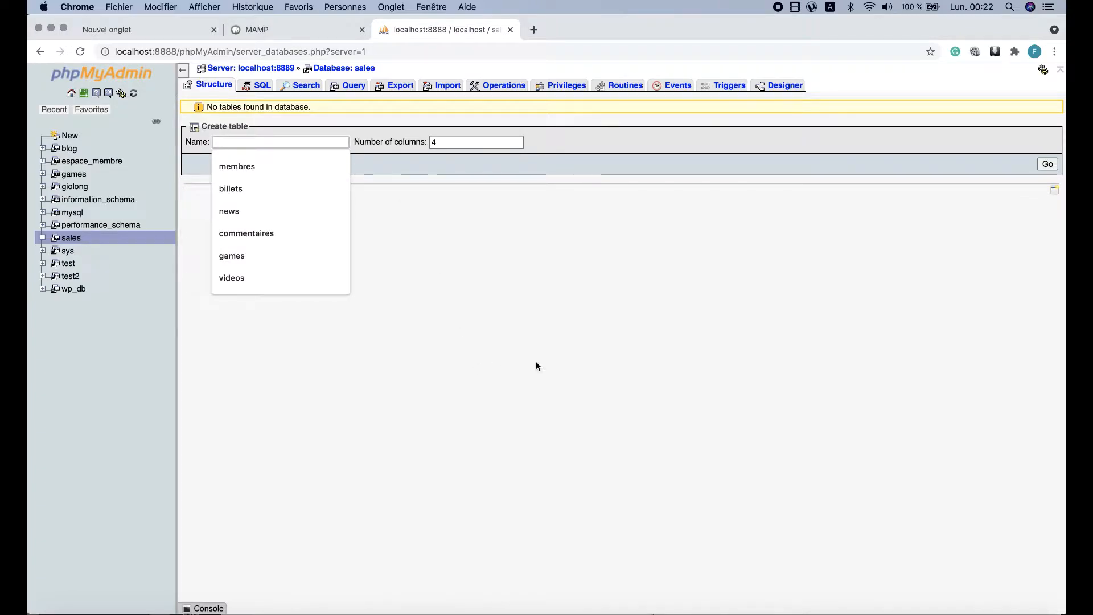
pyautogui.click(494, 349)
pyautogui.click(230, 146)
pyautogui.write('gam')
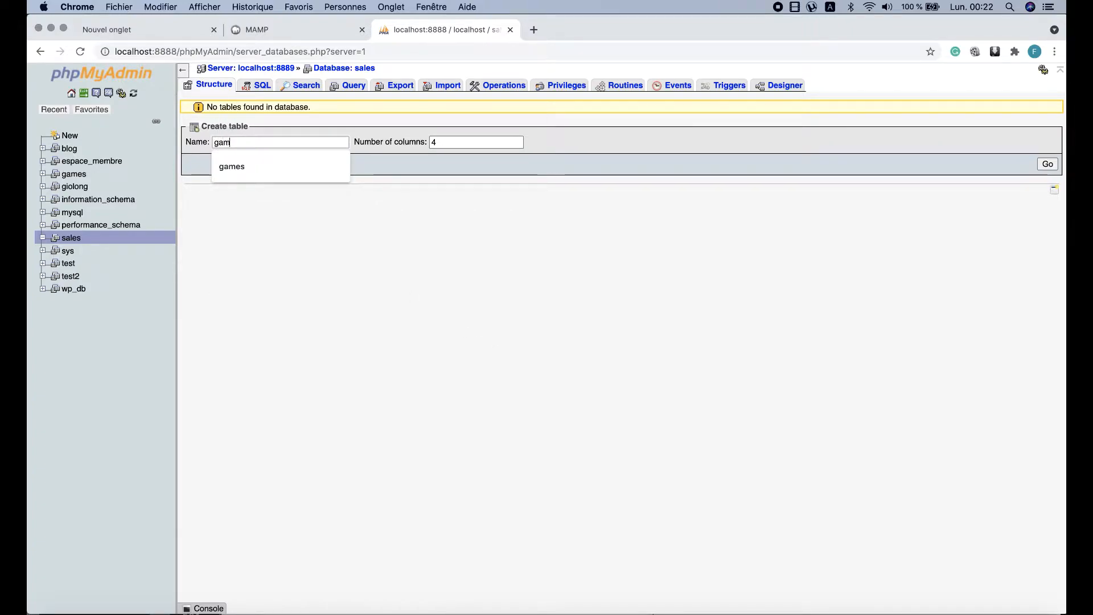
pyautogui.write('es')
pyautogui.click(466, 142)
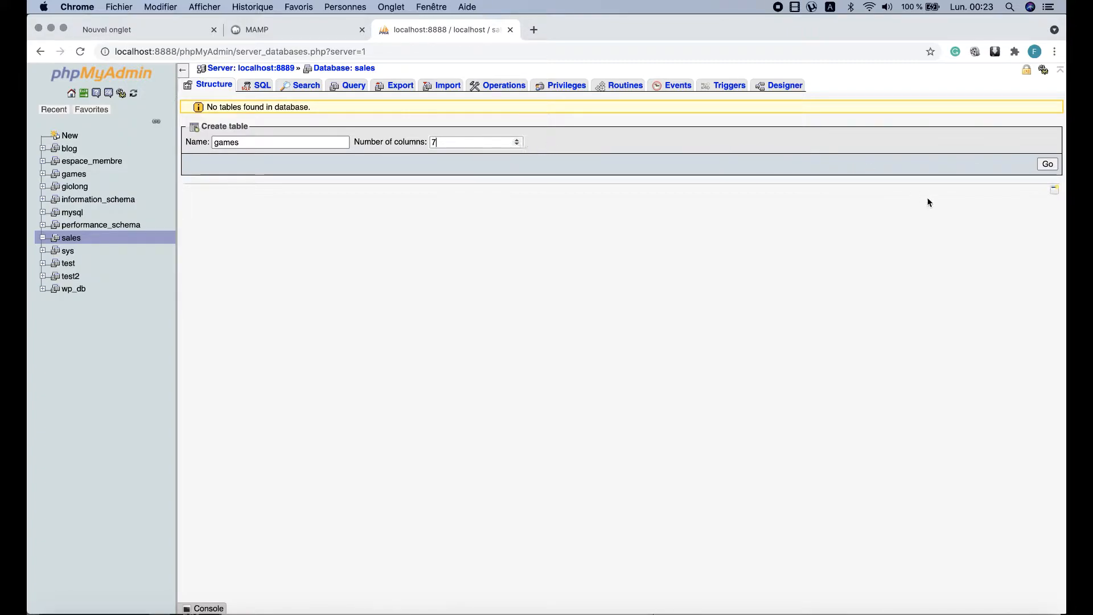
pyautogui.click(1048, 165)
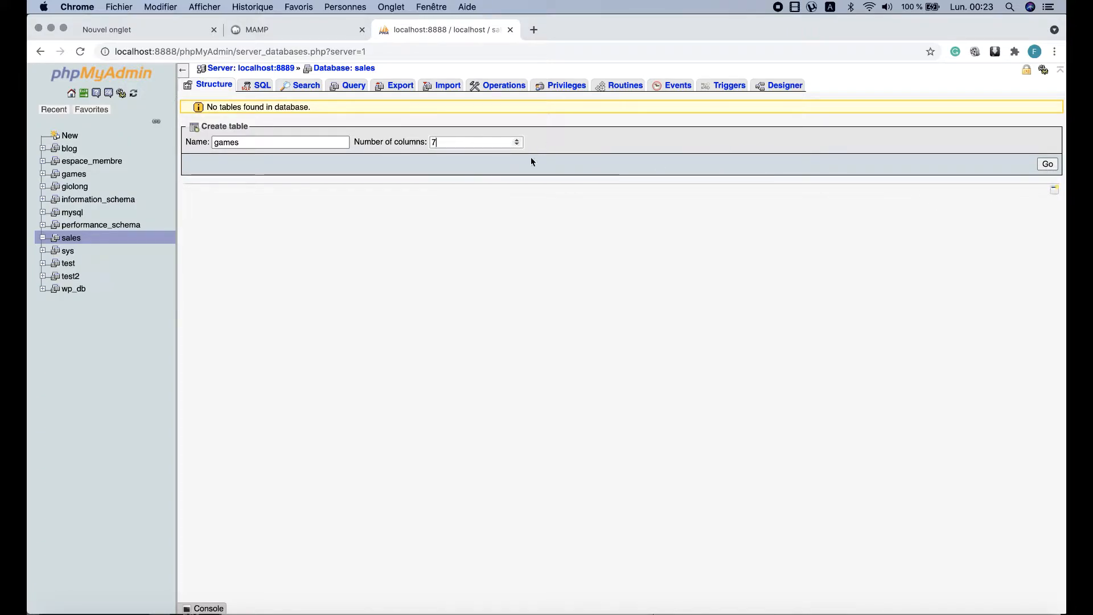
pyautogui.click(1049, 165)
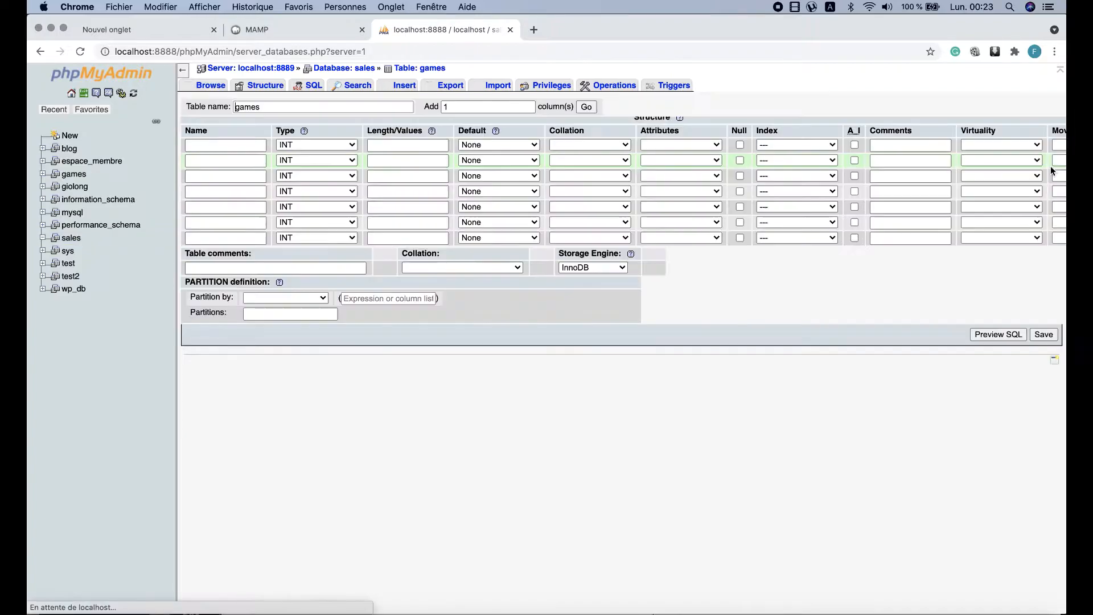
# Name the first three columns of the games table id, name and owner
pyautogui.click(224, 144)
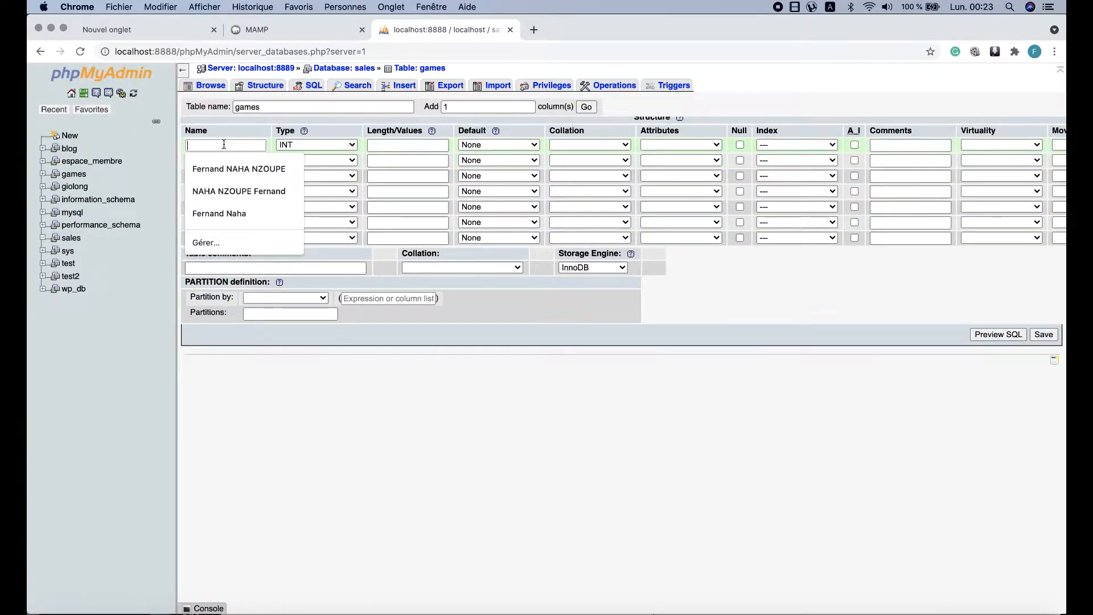
pyautogui.write('id')
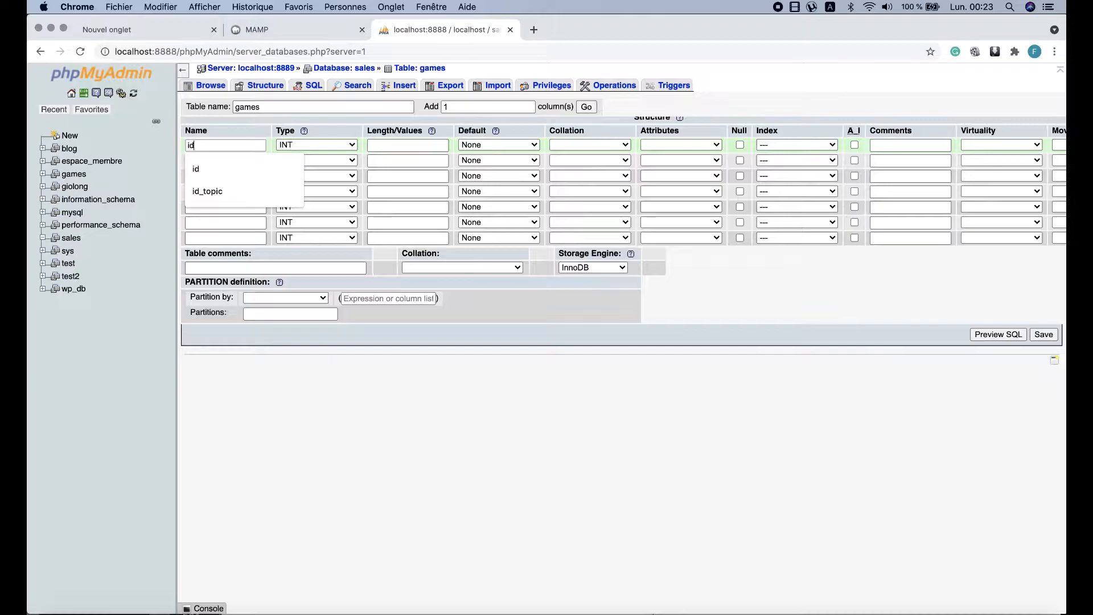
pyautogui.click(224, 169)
pyautogui.click(207, 162)
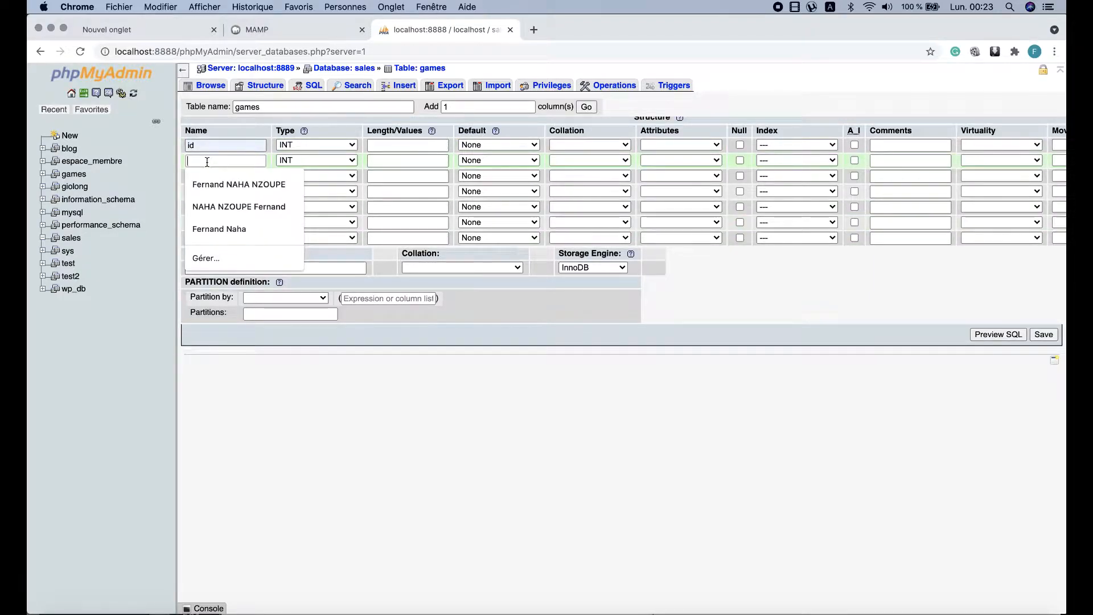
pyautogui.write('name')
pyautogui.click(215, 176)
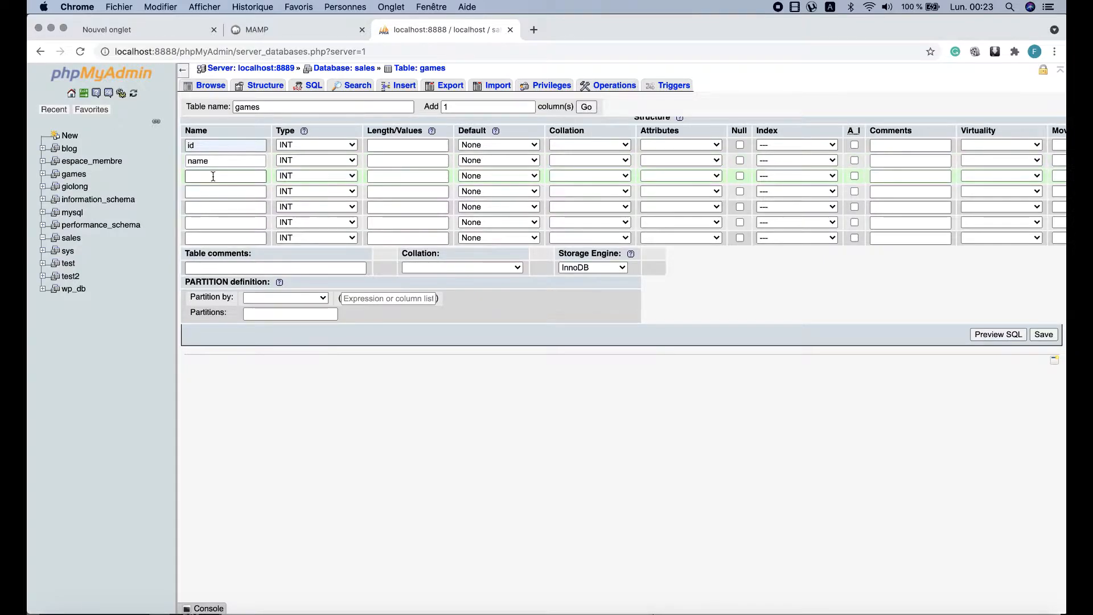
pyautogui.write('o')
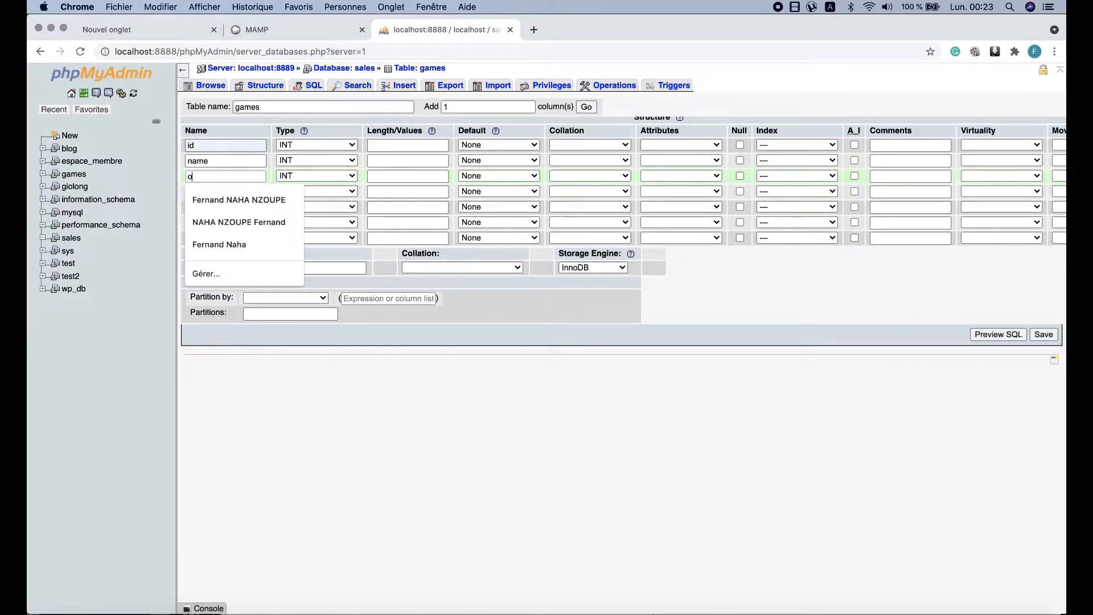
pyautogui.write('wner')
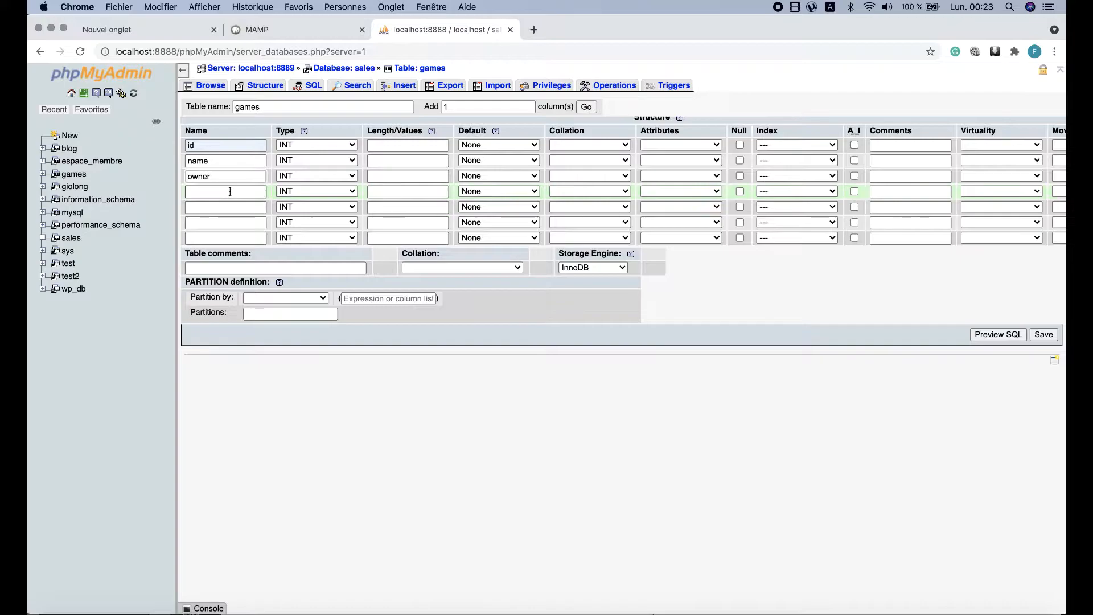
# Name the fourth and fifth columns of the games table platform and price
pyautogui.click(230, 192)
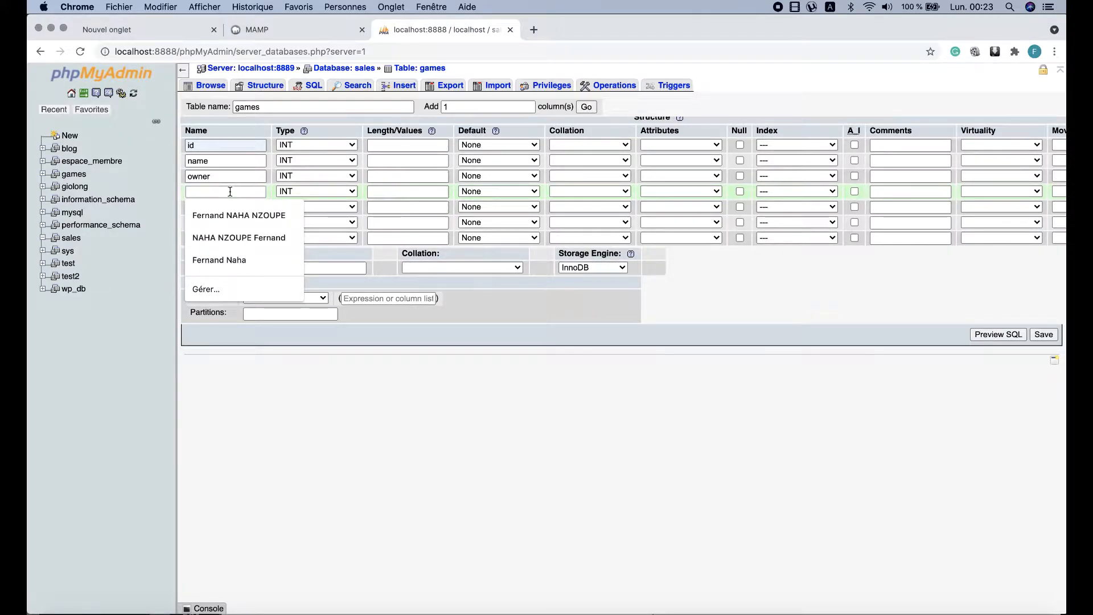
pyautogui.write('plat')
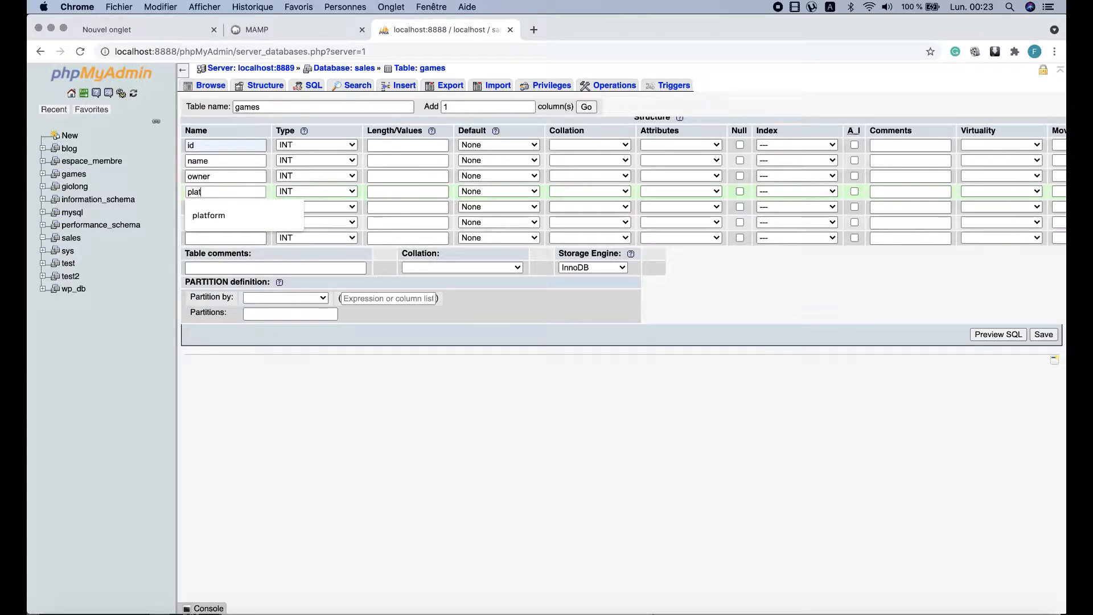
pyautogui.write('form')
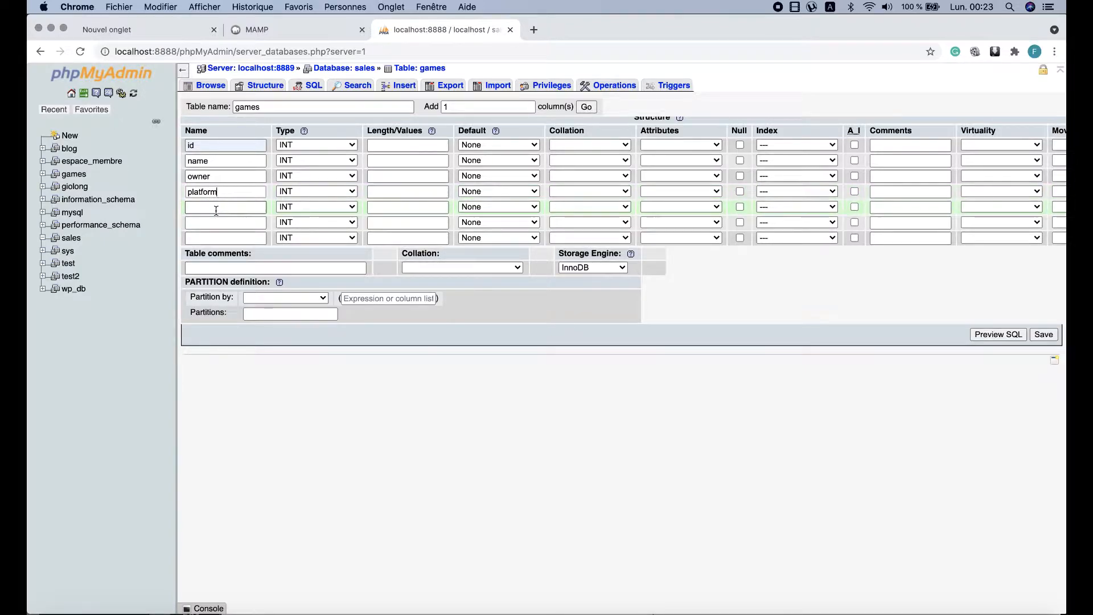
pyautogui.click(216, 208)
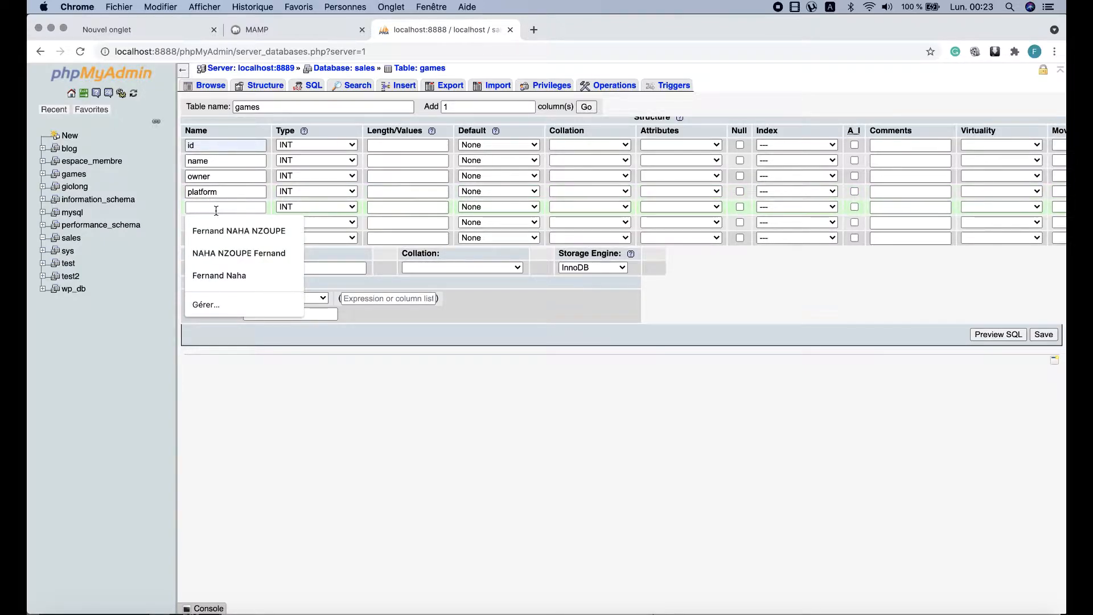
pyautogui.write('price')
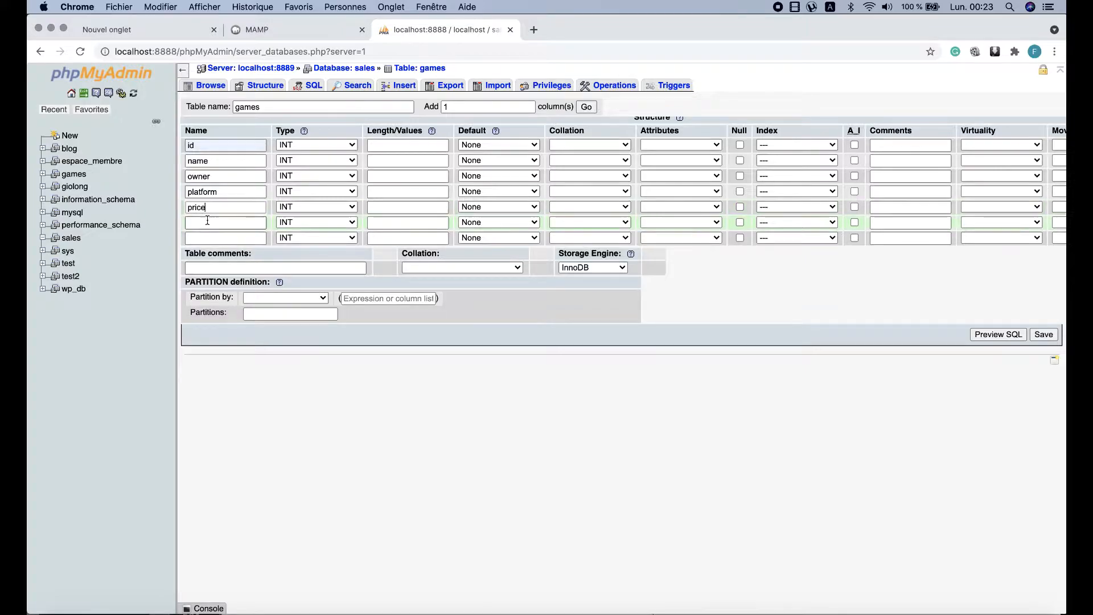
# Name the last two columns of the games table nb_players and coments
pyautogui.click(212, 223)
pyautogui.write('n')
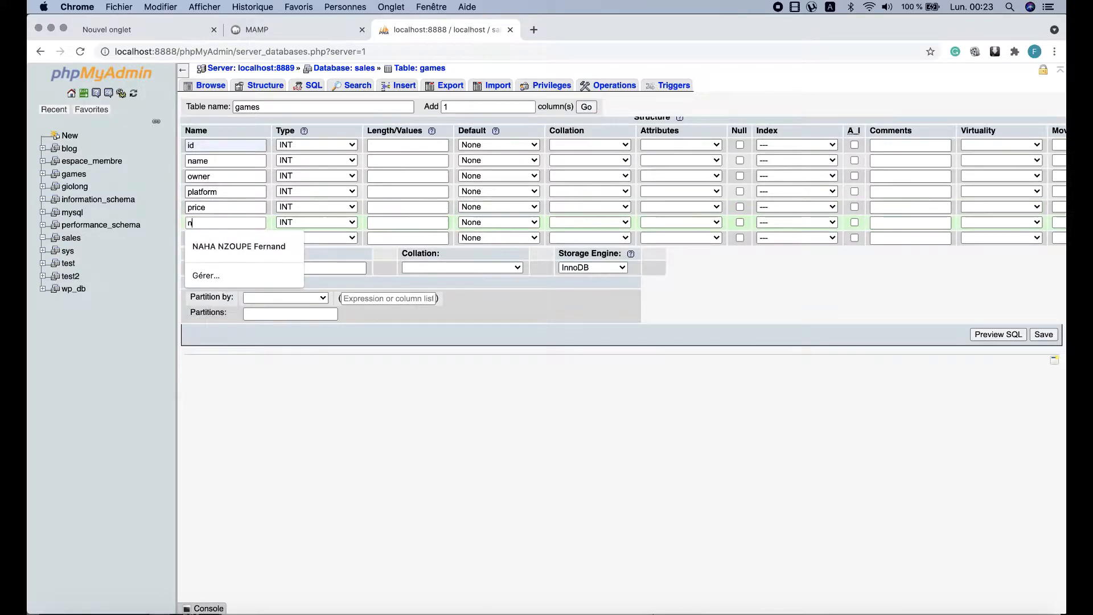
pyautogui.write('b_players')
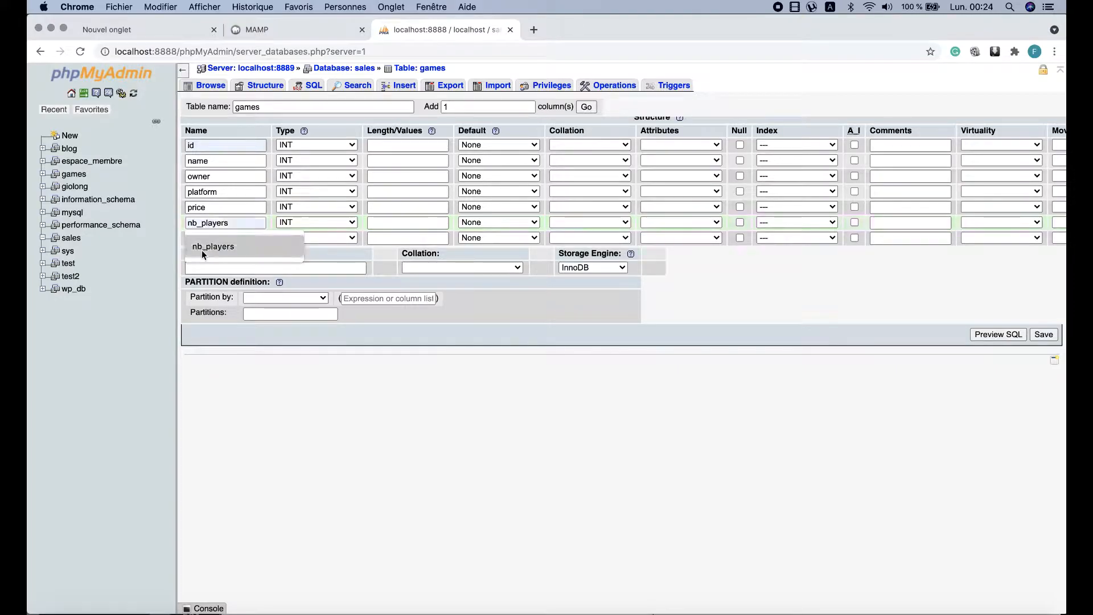
pyautogui.click(202, 251)
pyautogui.click(213, 238)
pyautogui.write('co')
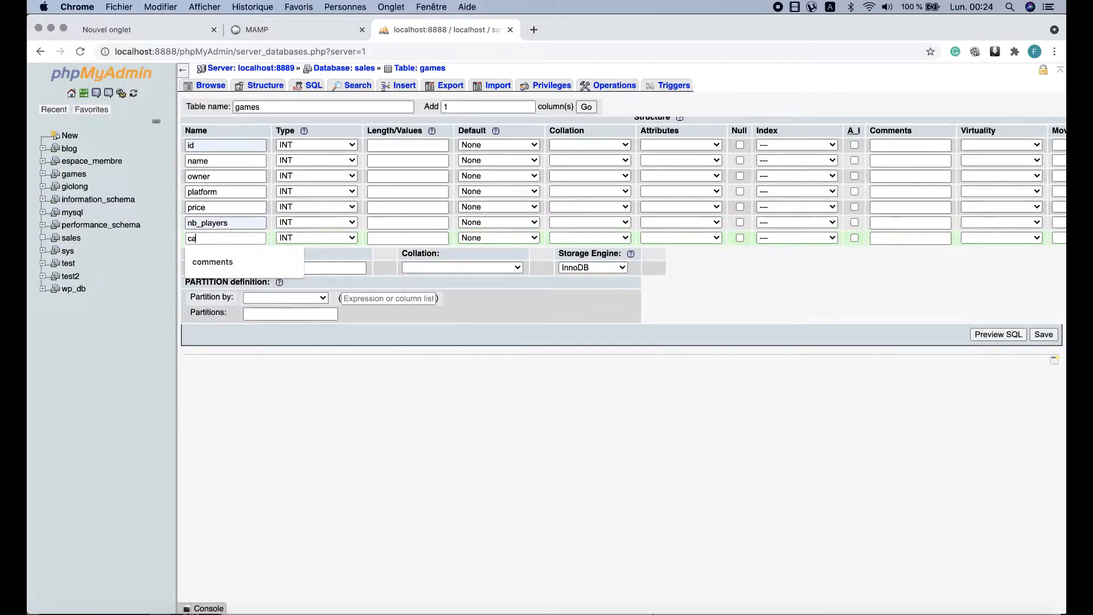
pyautogui.write('ments')
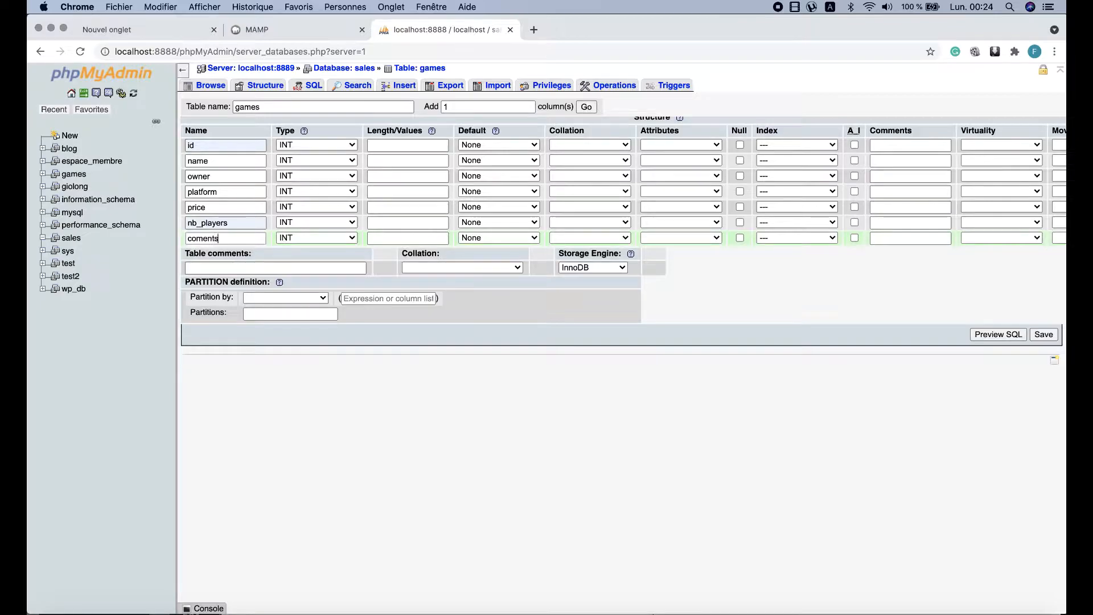
# Keep INT as the id column's type and define the name column as VARCHAR with length 255
pyautogui.click(259, 143)
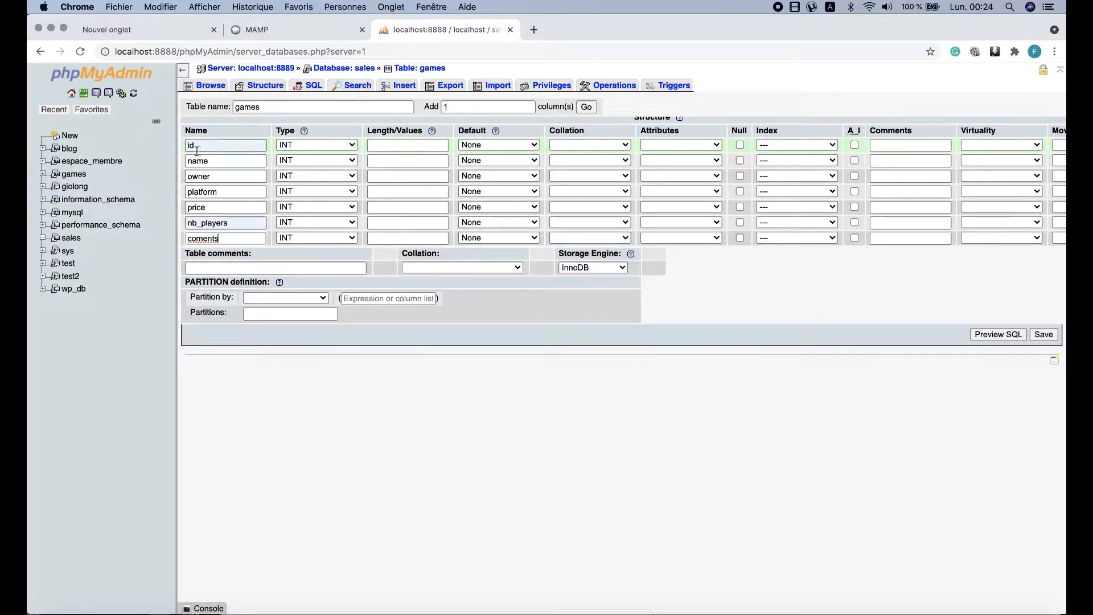
pyautogui.click(319, 141)
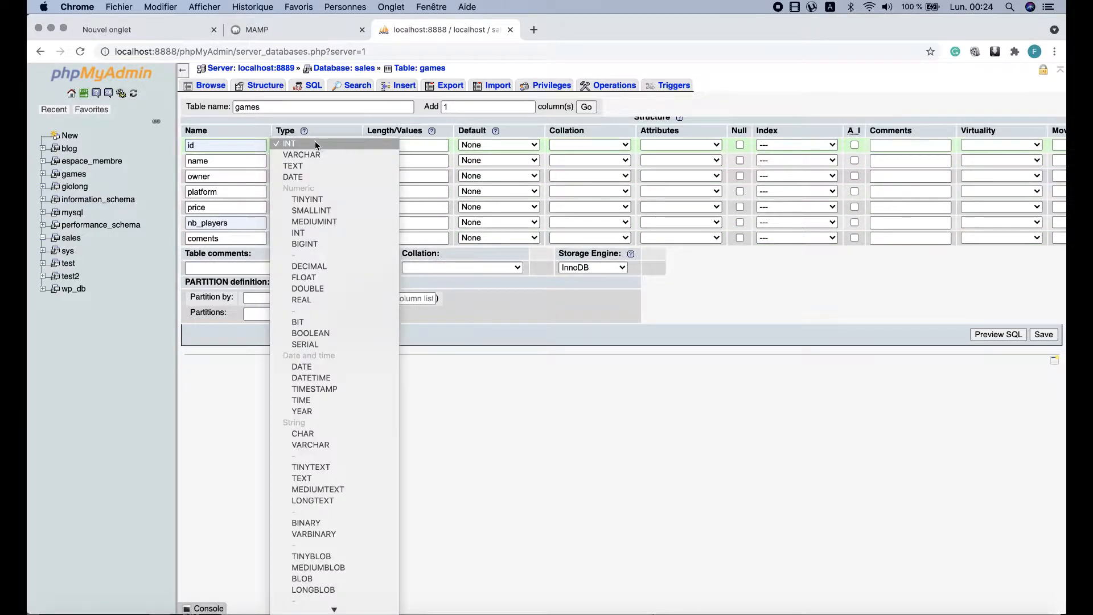
pyautogui.click(308, 142)
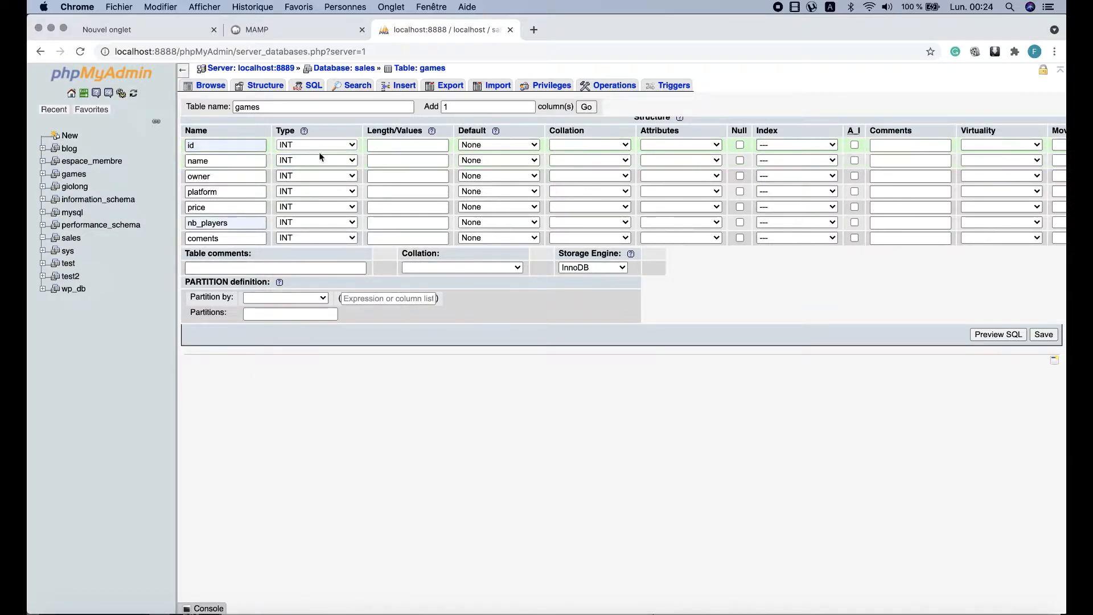
pyautogui.click(311, 158)
pyautogui.click(319, 171)
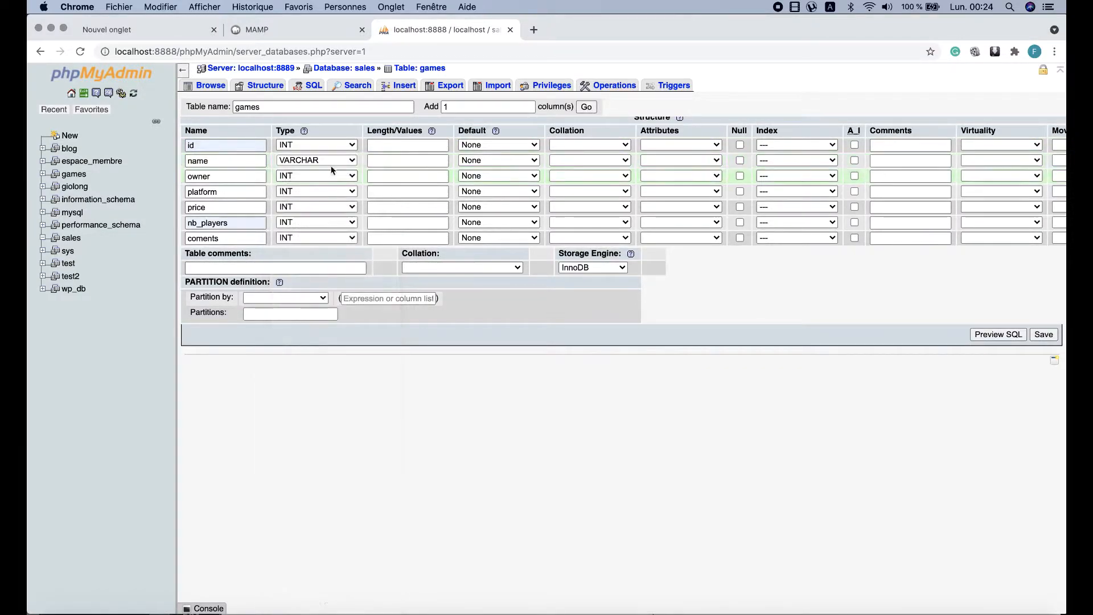
pyautogui.click(375, 160)
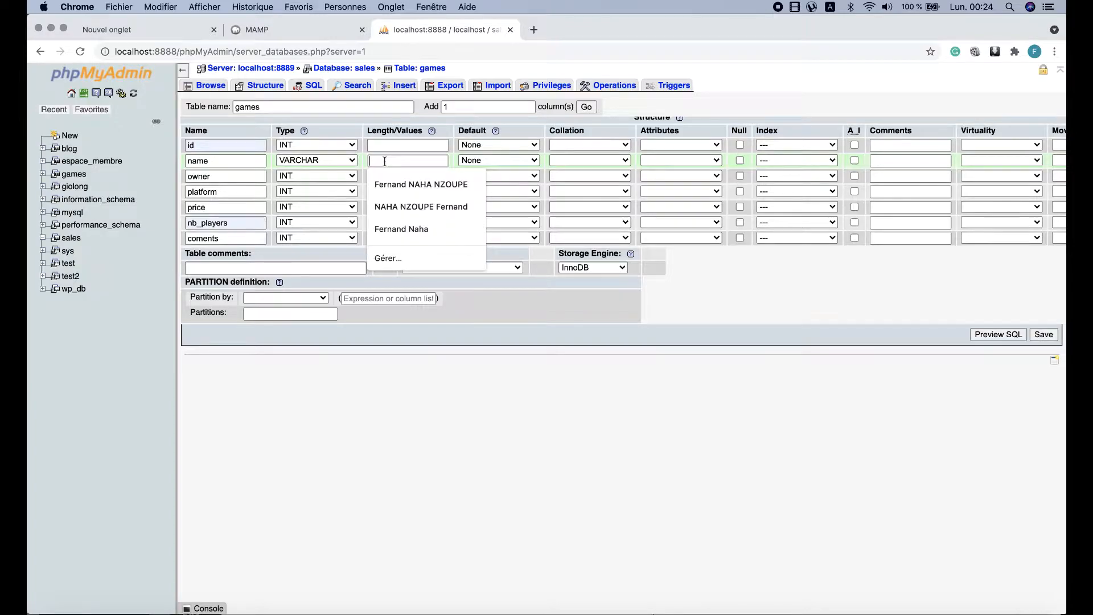
pyautogui.write('255')
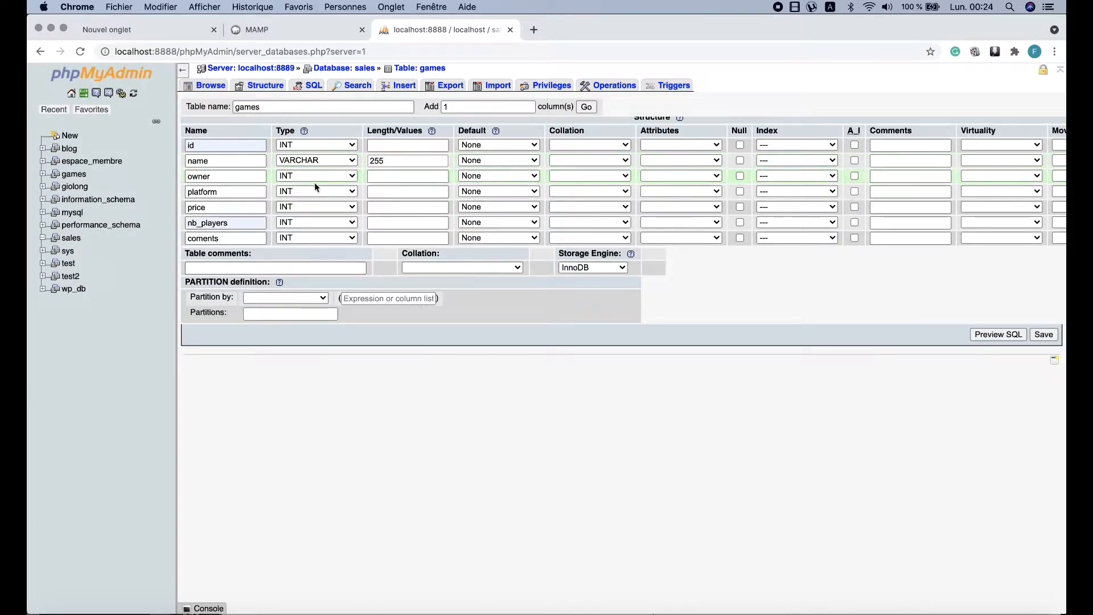
# Define the owner and platform columns as VARCHAR with length 255 each
pyautogui.click(306, 177)
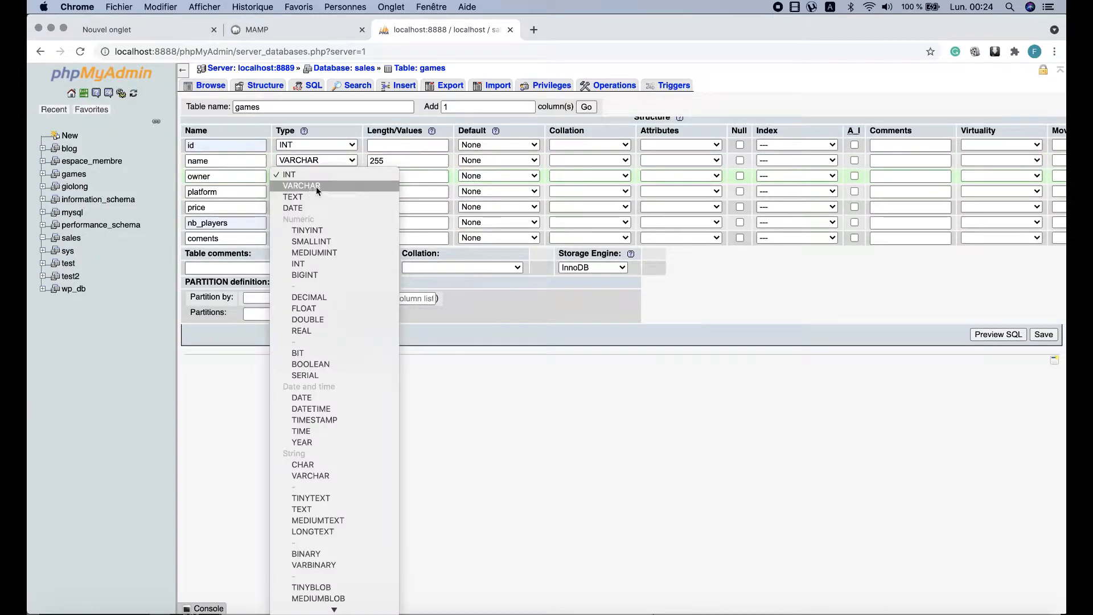
pyautogui.click(316, 186)
pyautogui.click(398, 176)
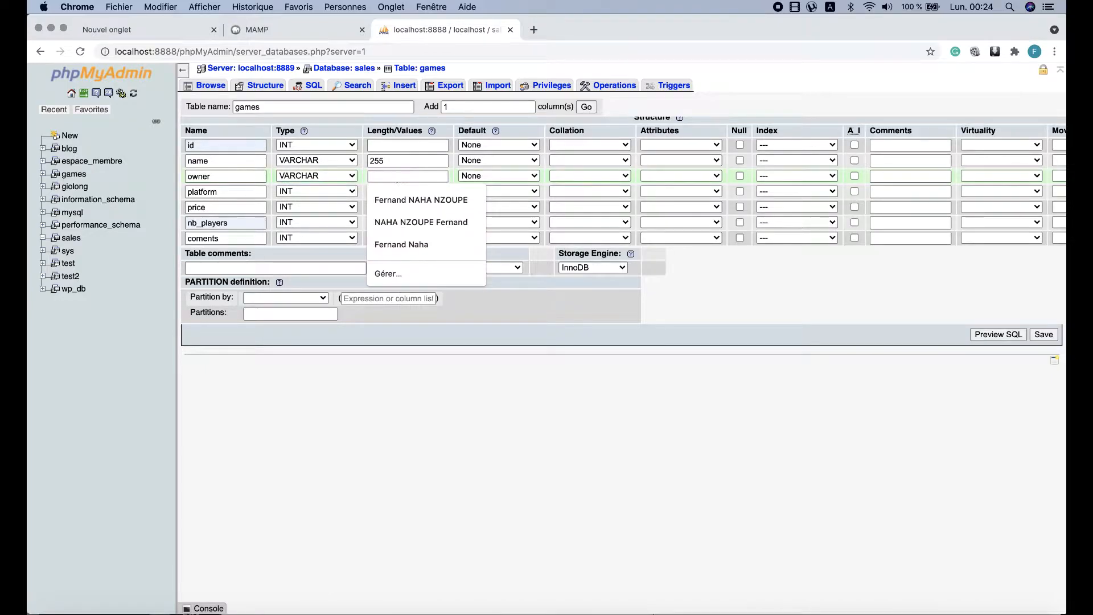
pyautogui.write('255')
pyautogui.click(308, 196)
pyautogui.click(314, 203)
pyautogui.click(394, 189)
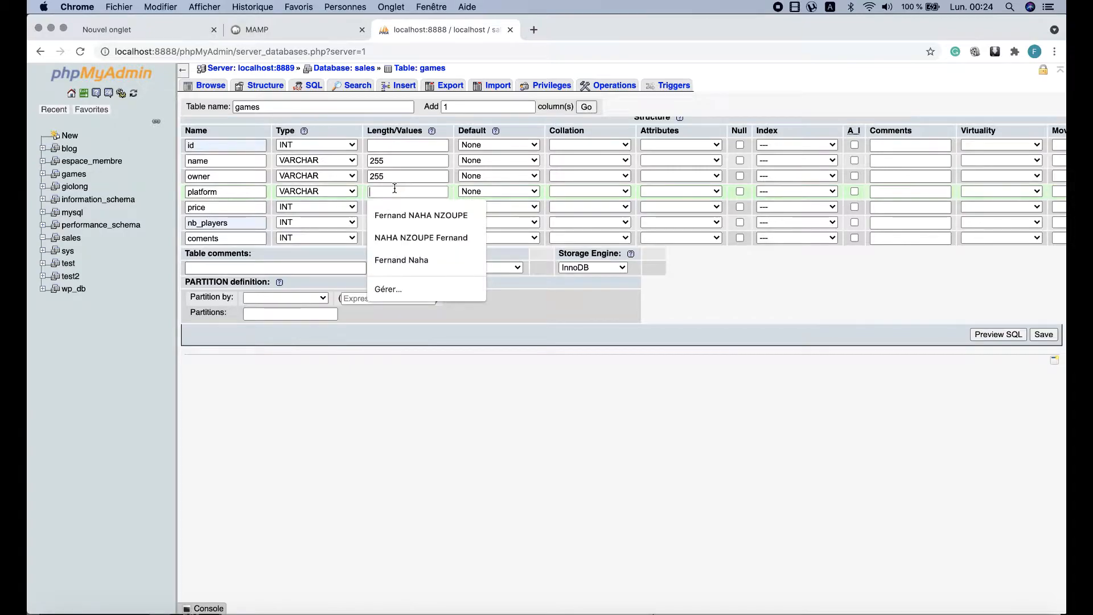
pyautogui.write('255')
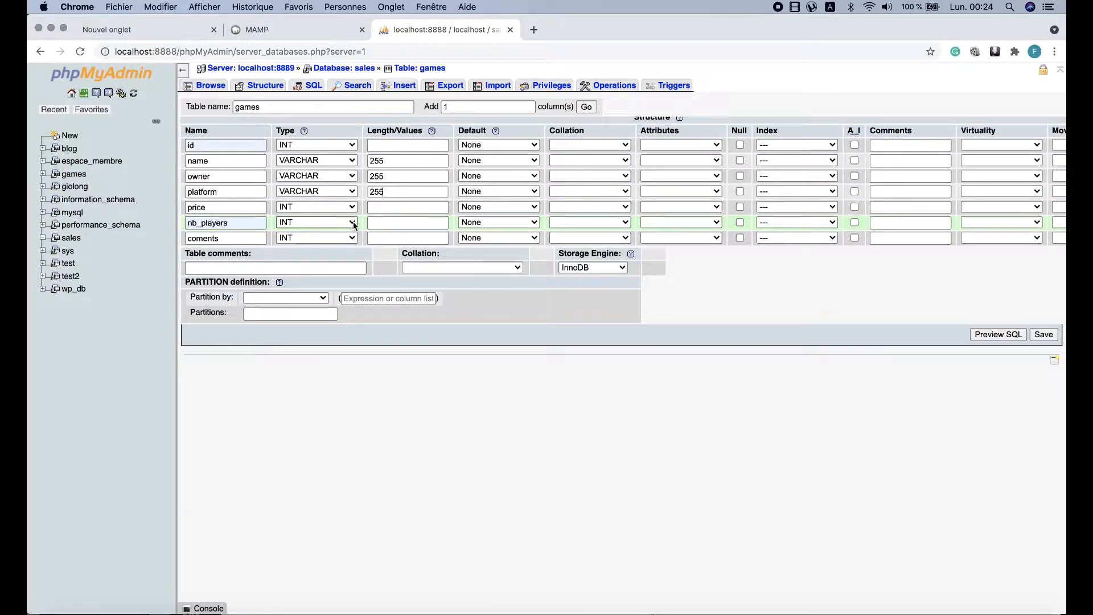
# Set the nb_players column's length to 16 and the coments column's type to TEXT
pyautogui.click(391, 223)
pyautogui.write('16')
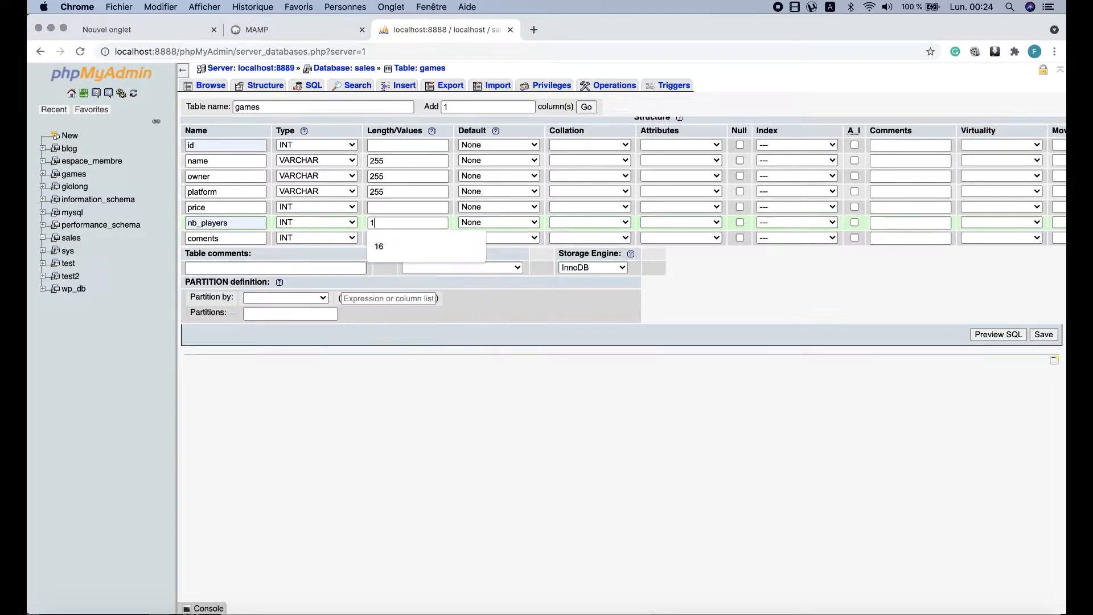
pyautogui.click(306, 238)
pyautogui.click(309, 259)
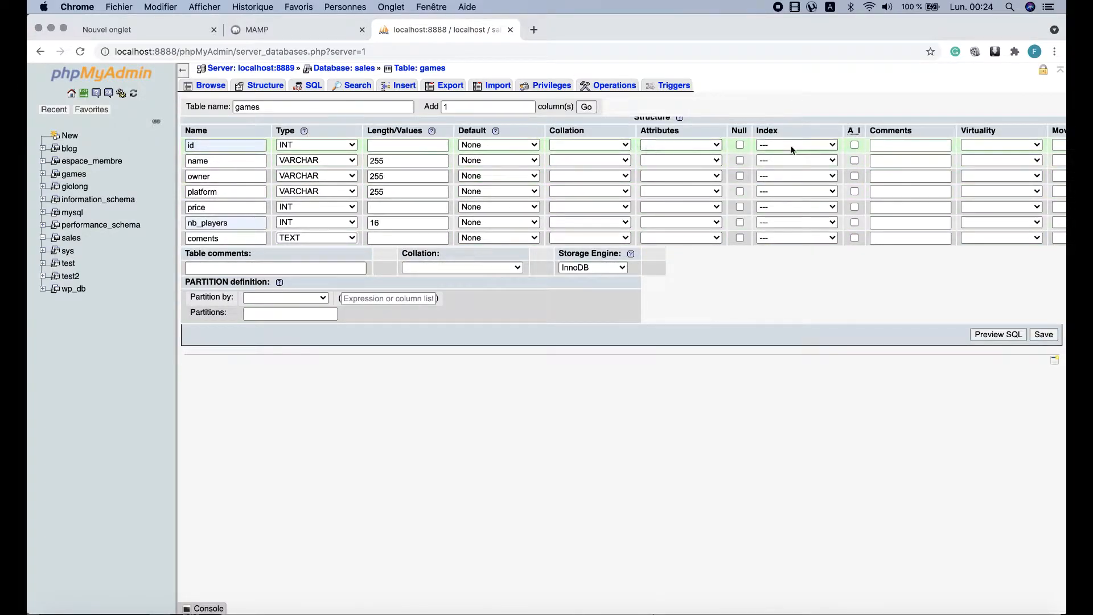
# Make the id column an auto-incrementing PRIMARY key and save the games table
pyautogui.click(855, 145)
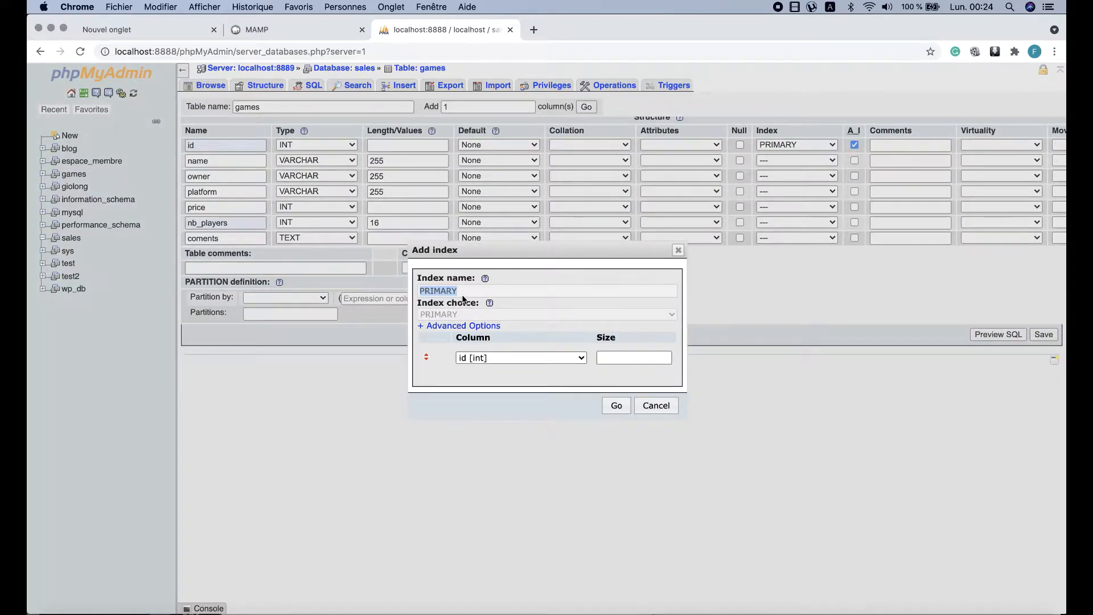
pyautogui.click(615, 405)
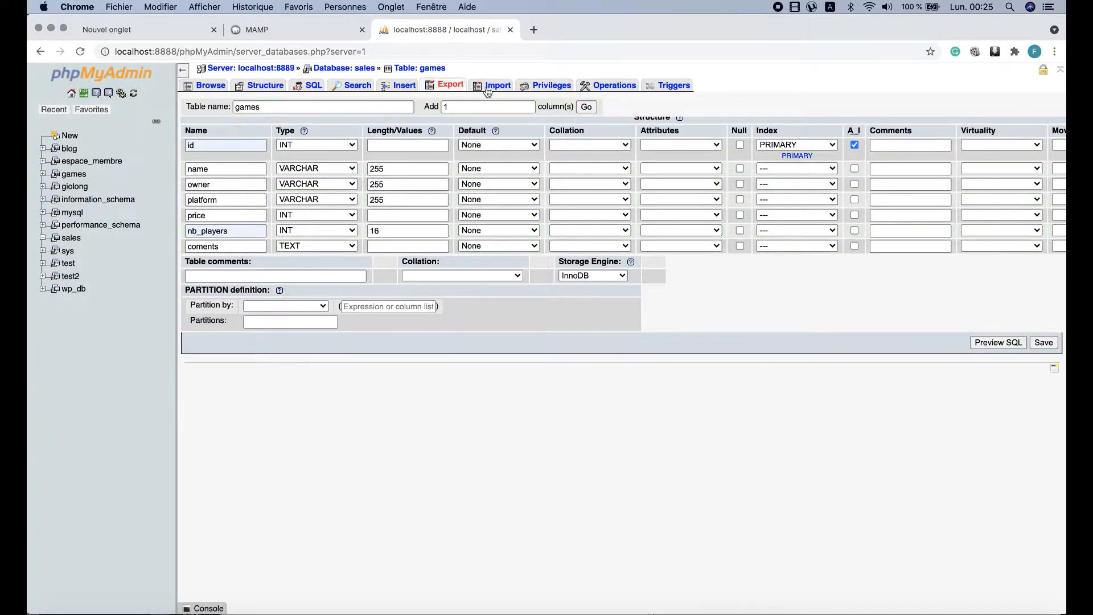
pyautogui.click(1039, 345)
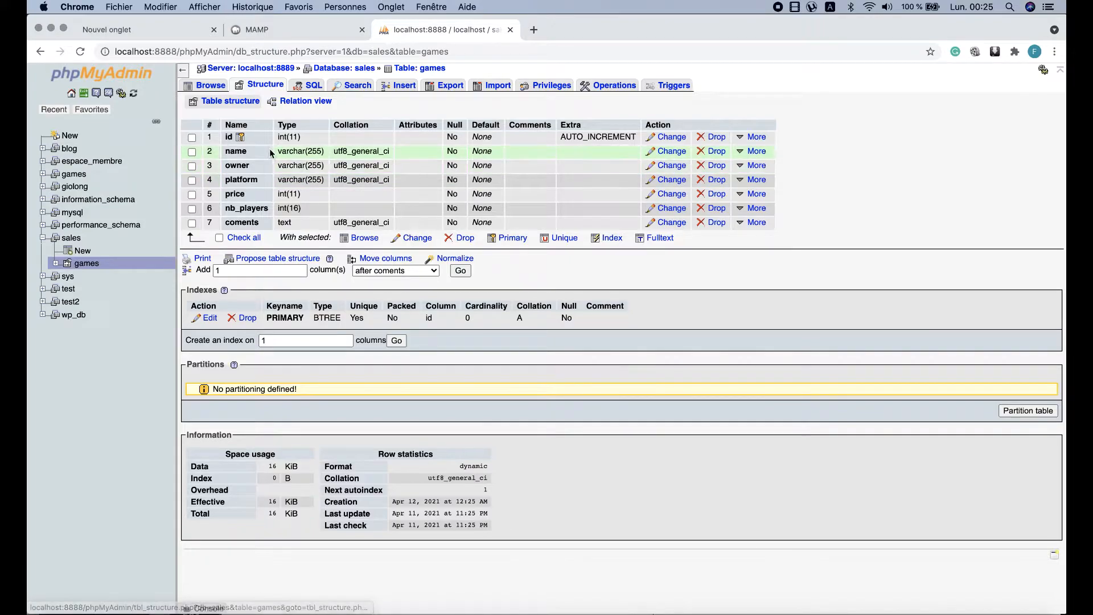
# Browse the games table's contents and open the form for inserting new rows
pyautogui.click(208, 85)
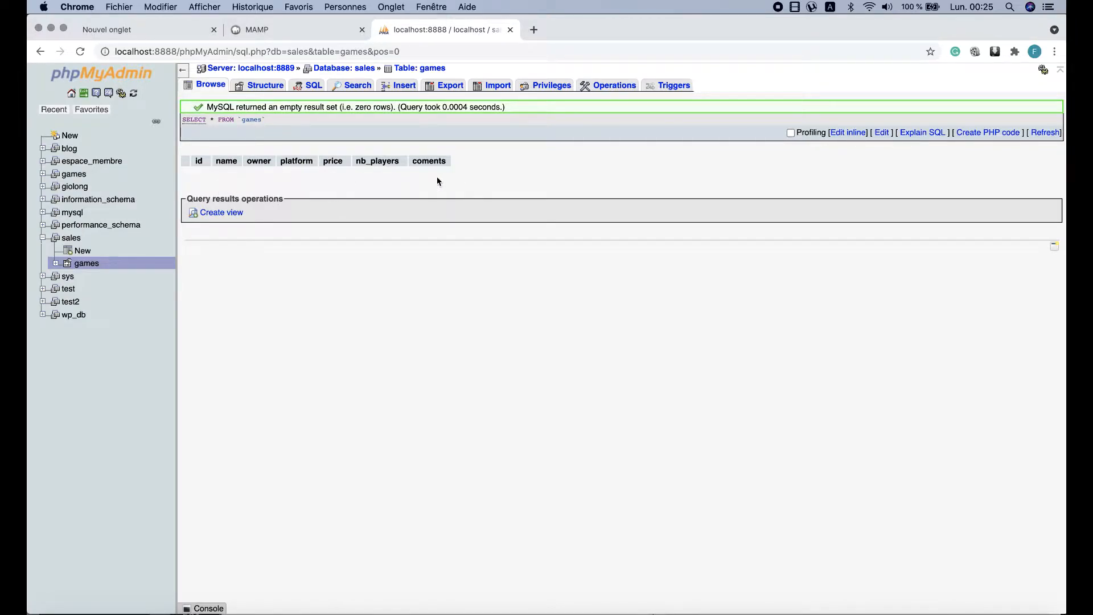
pyautogui.click(400, 86)
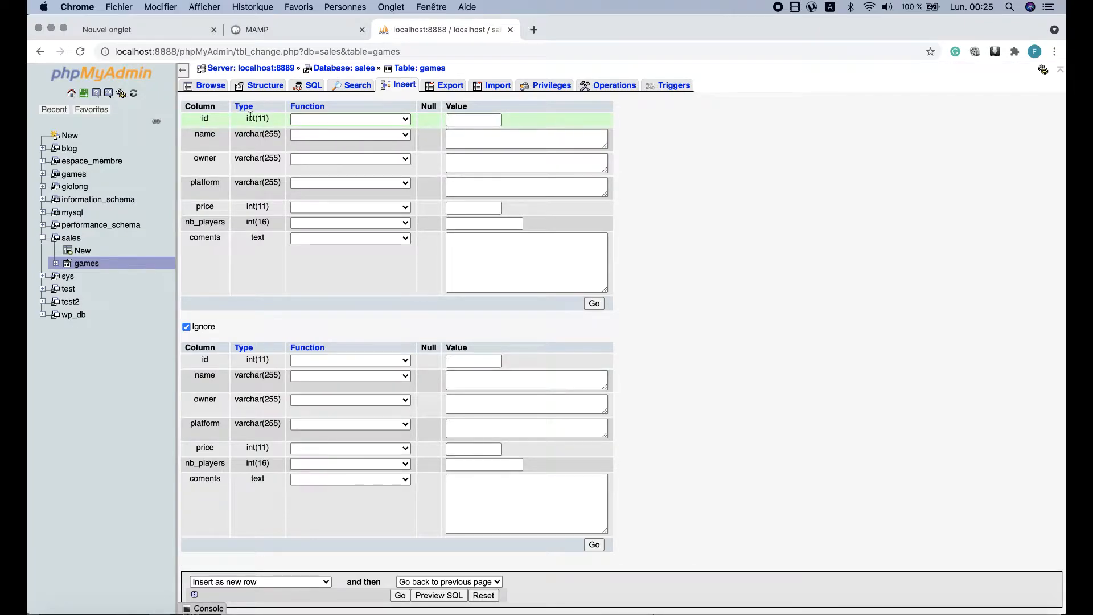
pyautogui.click(358, 120)
pyautogui.click(359, 118)
# Fill in the first row with name super mario, the owner's first name and platform nintendo
pyautogui.click(480, 142)
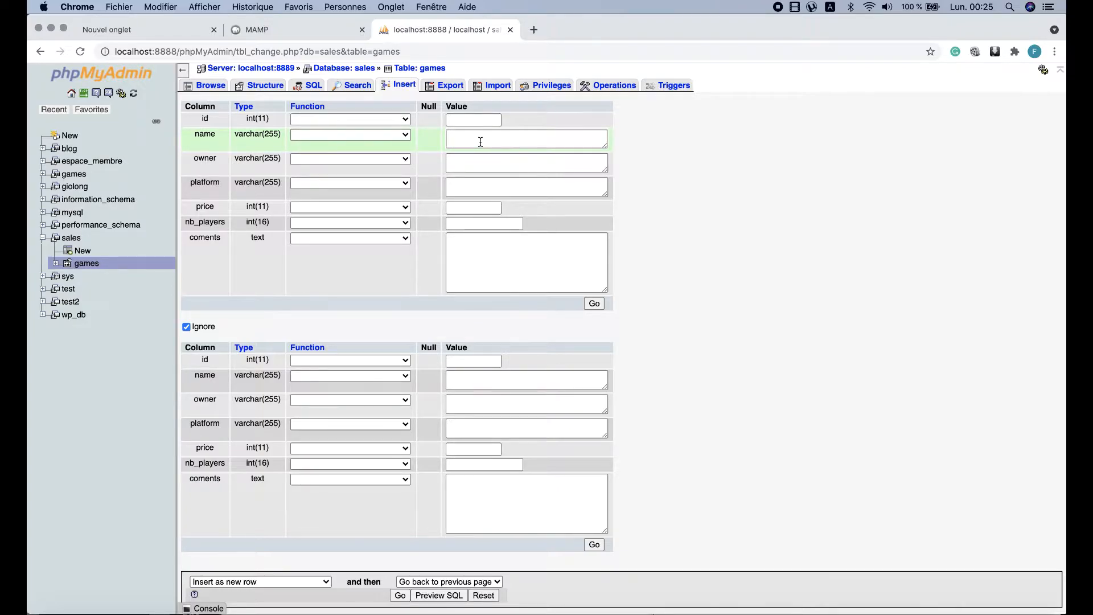
pyautogui.write('super mario')
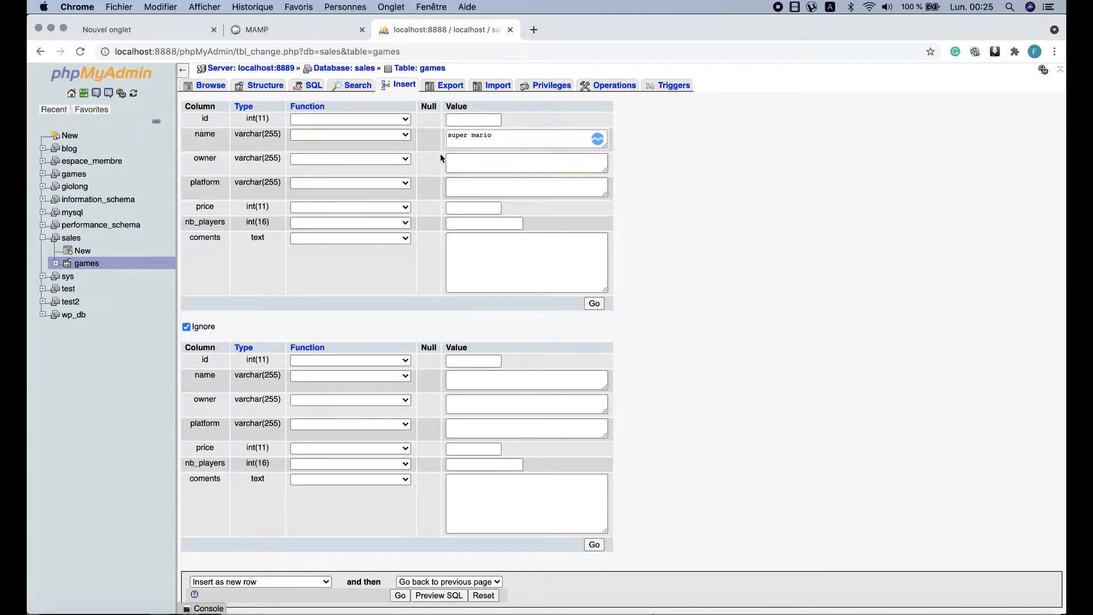
pyautogui.click(513, 159)
pyautogui.write('p')
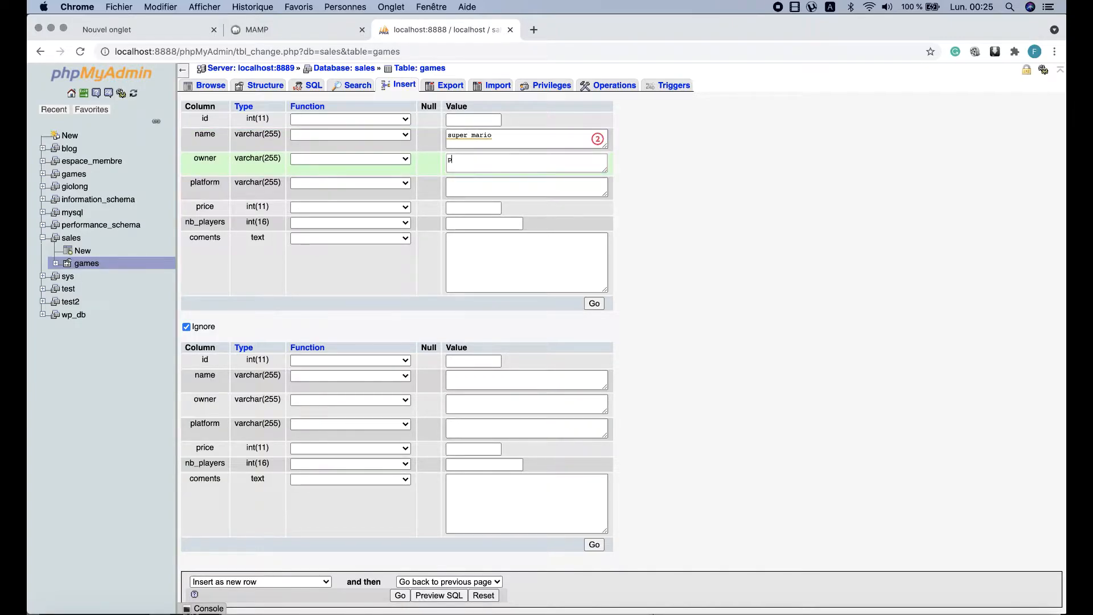
pyautogui.write('atrick')
pyautogui.click(479, 186)
pyautogui.write('nintendo')
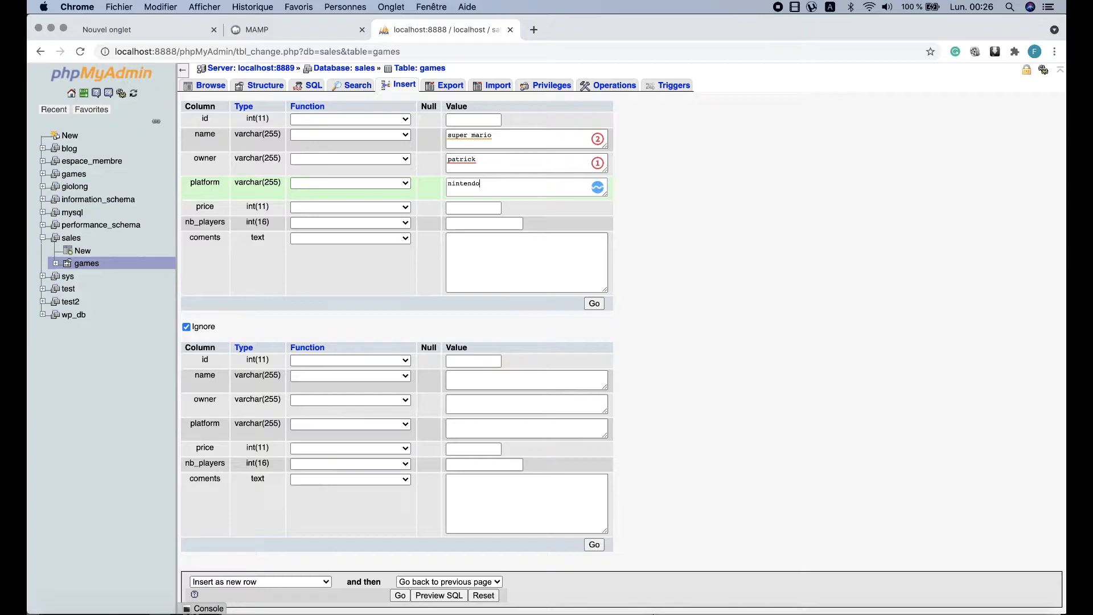
# Give the super mario row price 2000, nb_players 2 and coments "best platform game ever", and insert it
pyautogui.click(461, 208)
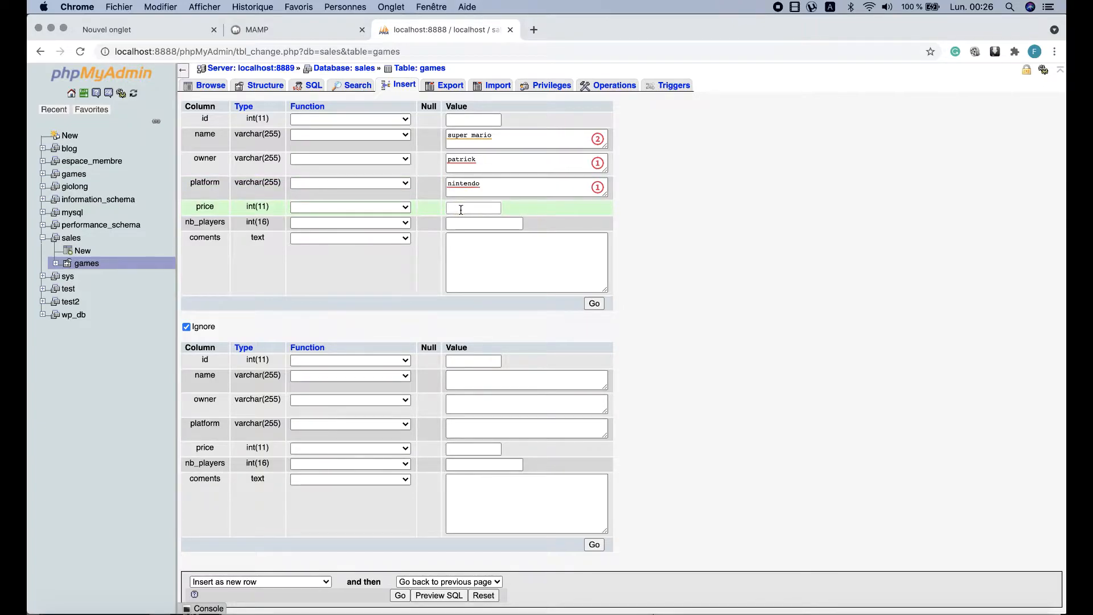
pyautogui.write('2000')
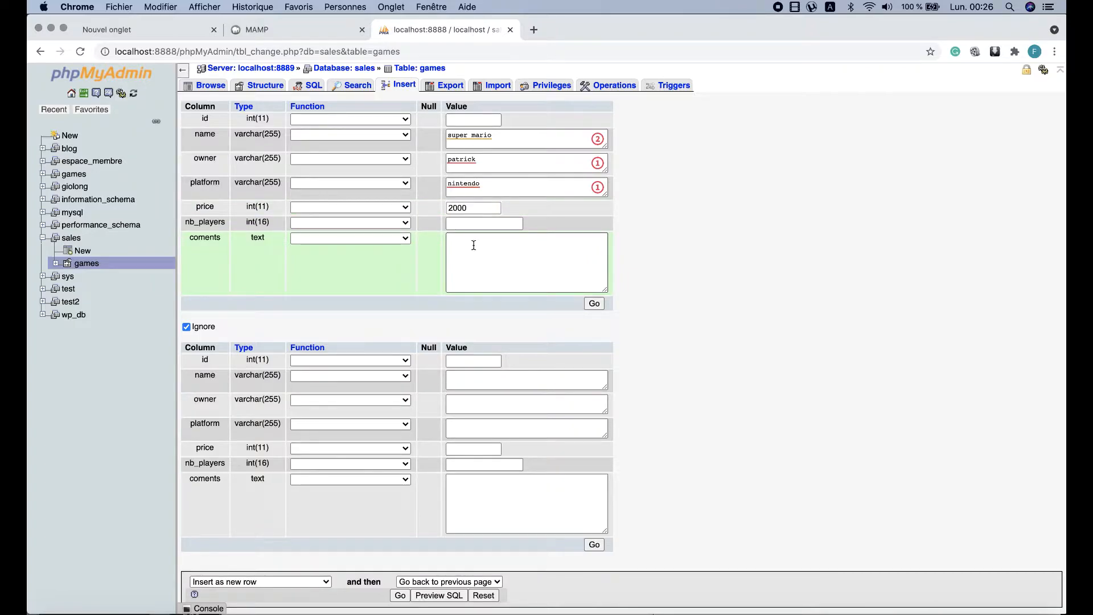
pyautogui.click(490, 224)
pyautogui.write('4')
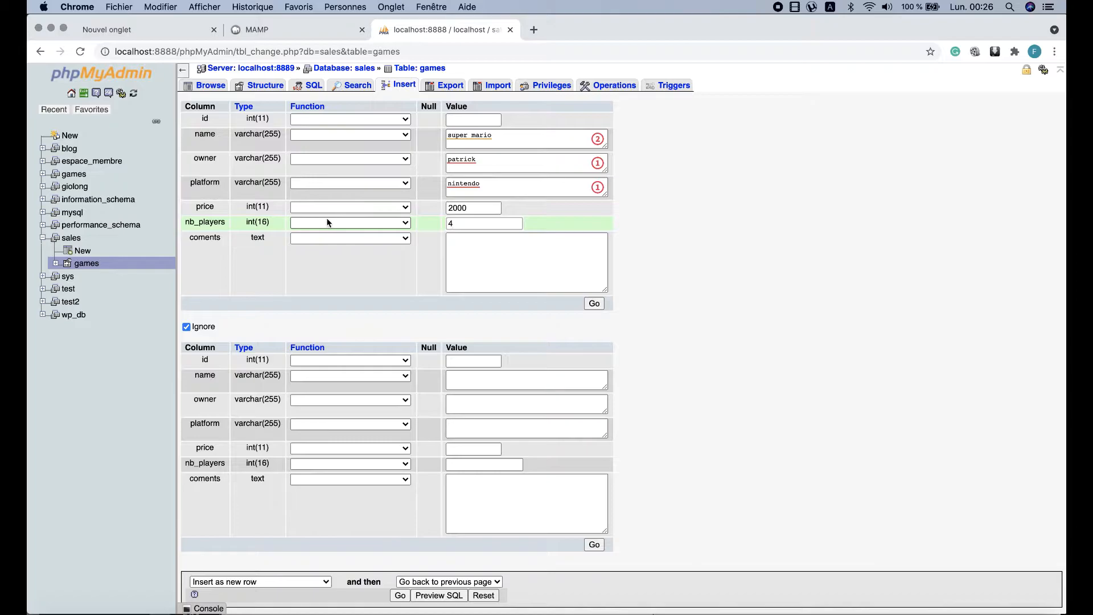
pyautogui.press('BackSpace')
pyautogui.write('2')
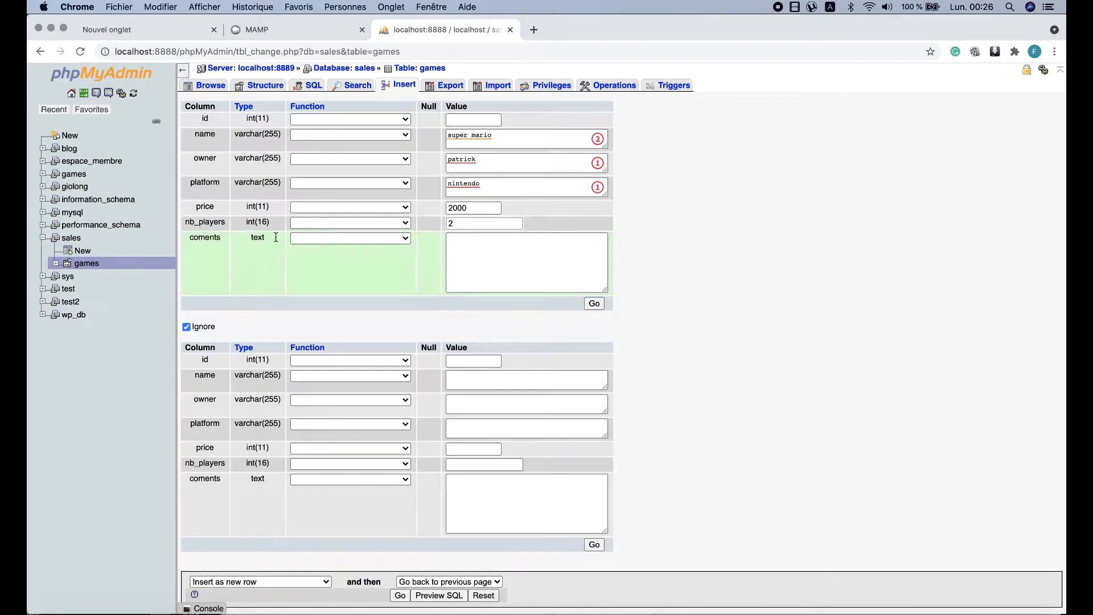
pyautogui.click(497, 243)
pyautogui.write('be')
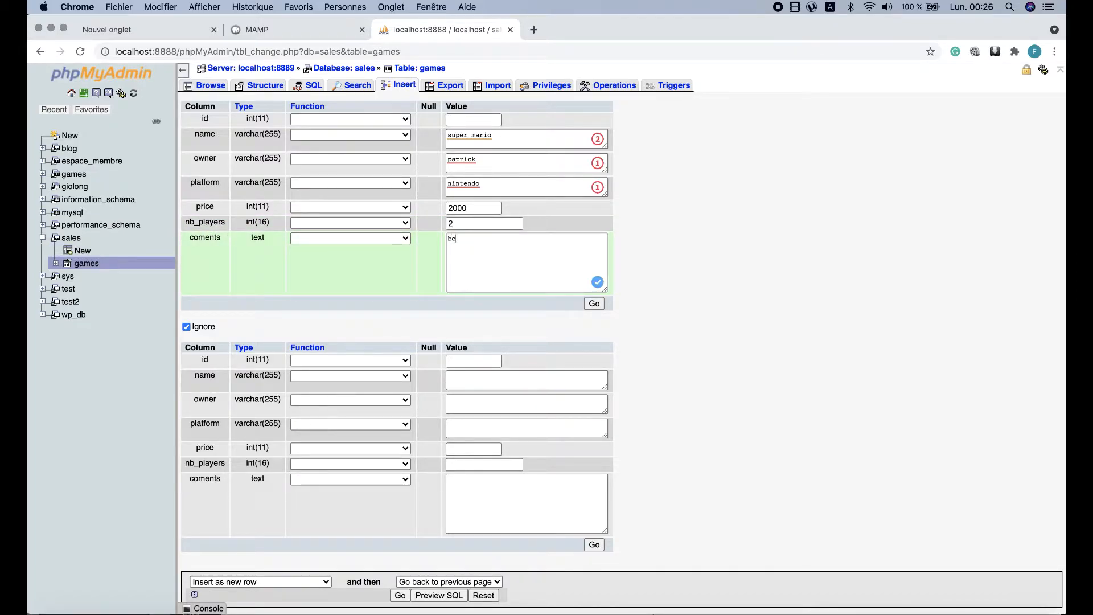
pyautogui.write('st platform game ever')
pyautogui.click(594, 304)
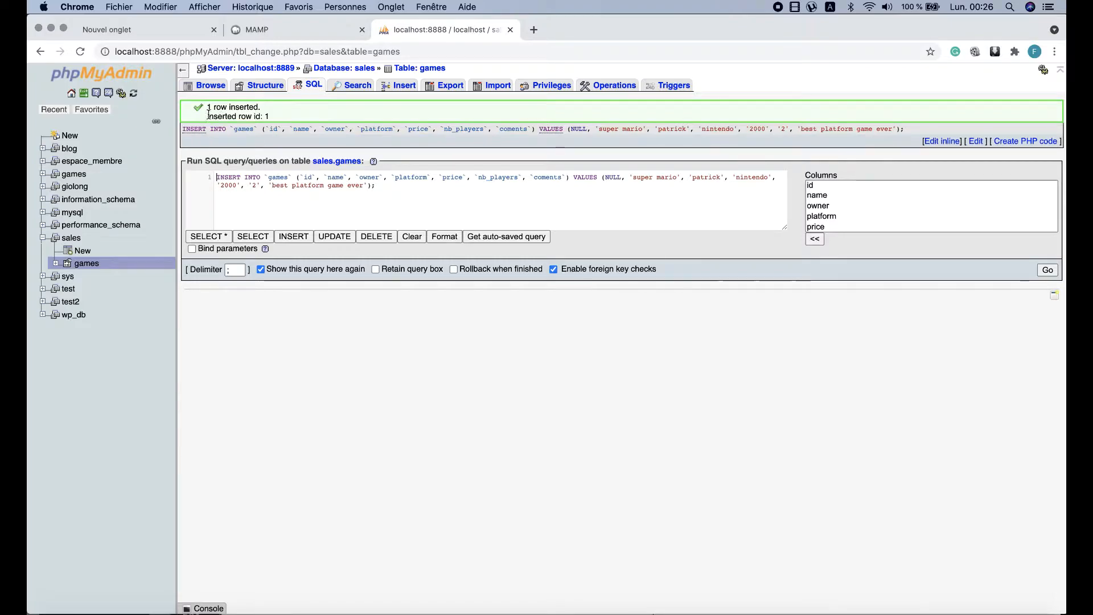
# Browse the games table's rows, and reopen the insert form with the Ignore option off for the second row
pyautogui.click(208, 86)
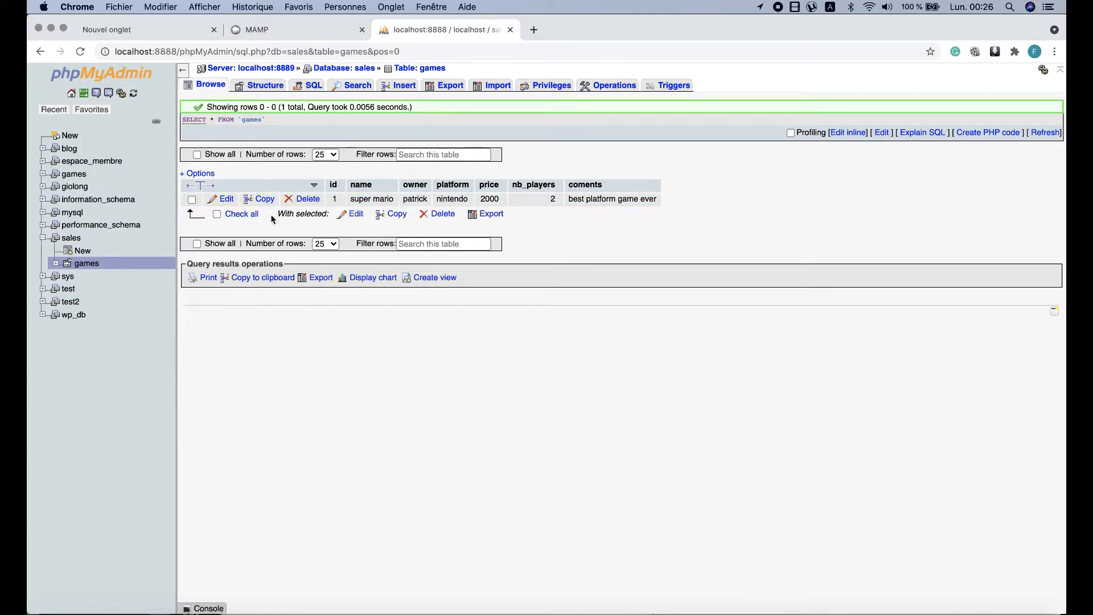
pyautogui.click(400, 86)
pyautogui.click(186, 326)
pyautogui.scroll(1, 318, 271)
pyautogui.scroll(-1, 318, 271)
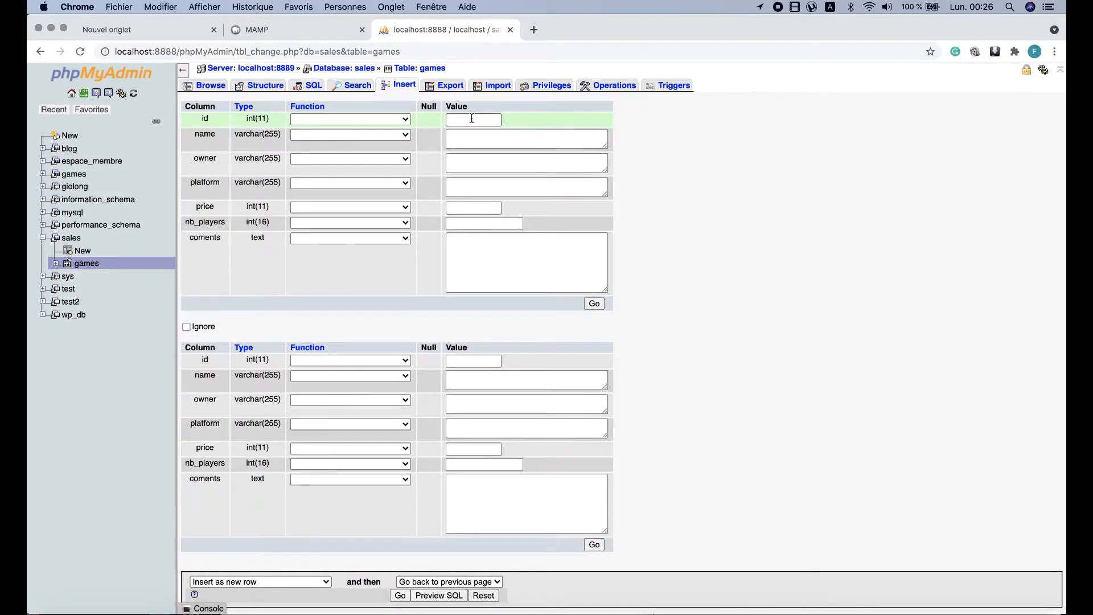
# Fill in the upper new row with name street fighteher, the owner's first name and platform super nintendo
pyautogui.click(473, 136)
pyautogui.write('street fighteher')
pyautogui.click(469, 163)
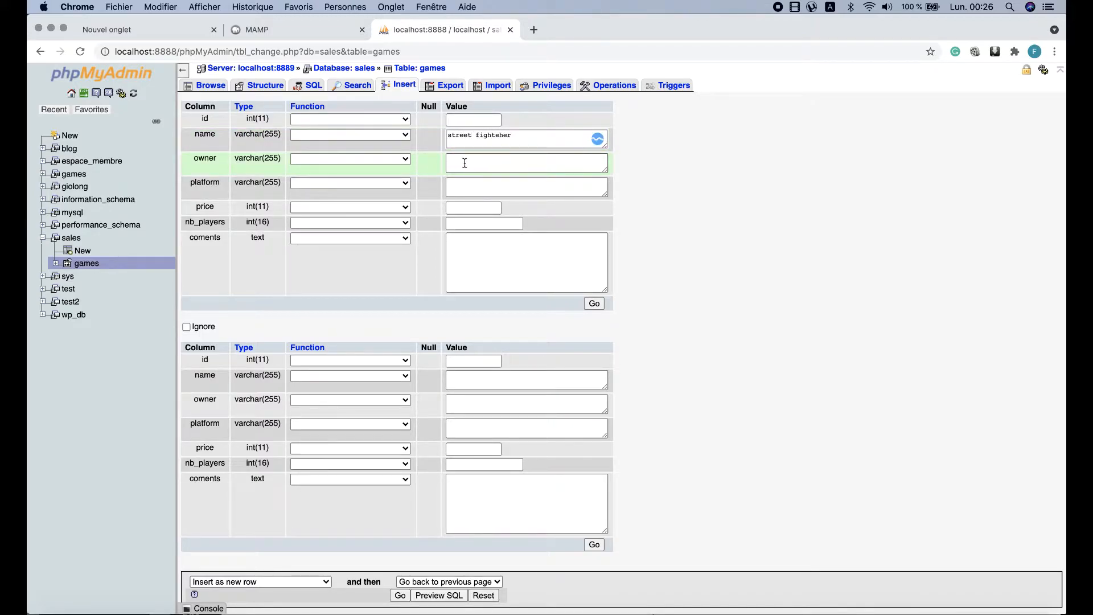
pyautogui.write('rachel')
pyautogui.click(468, 189)
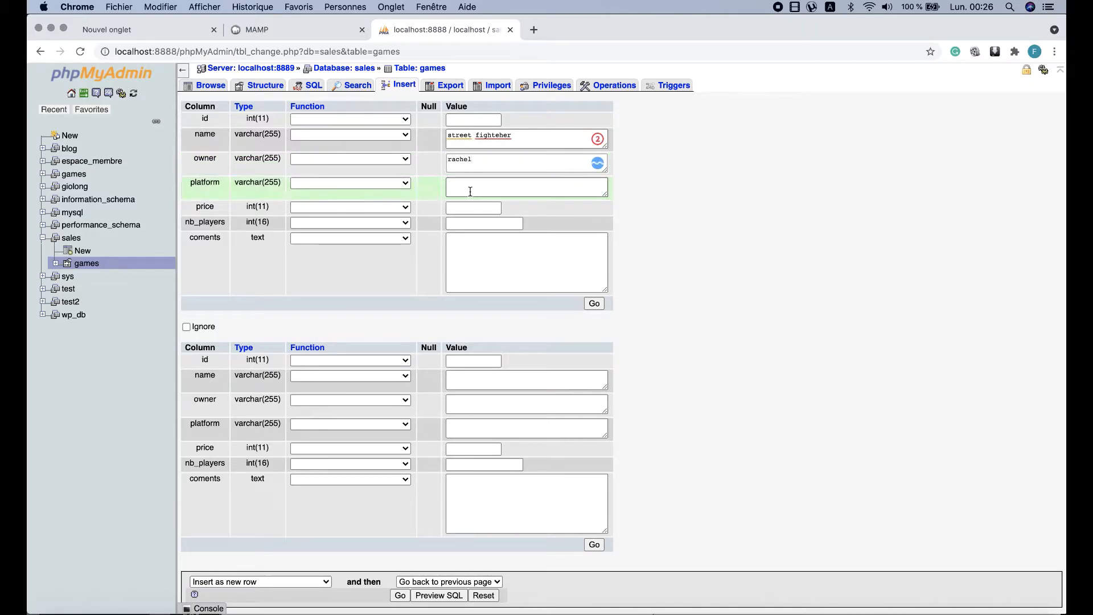
pyautogui.write('super nintendo')
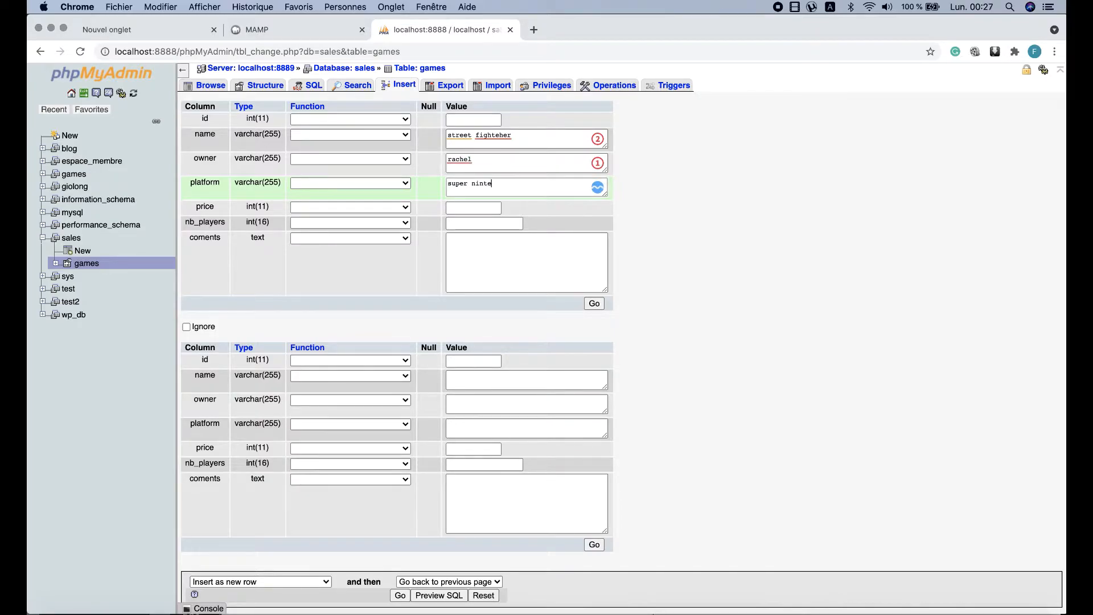
# Set the street fighteher row's price to 1500, nb_players to 2 and coments to "godd fighting game"
pyautogui.click(469, 211)
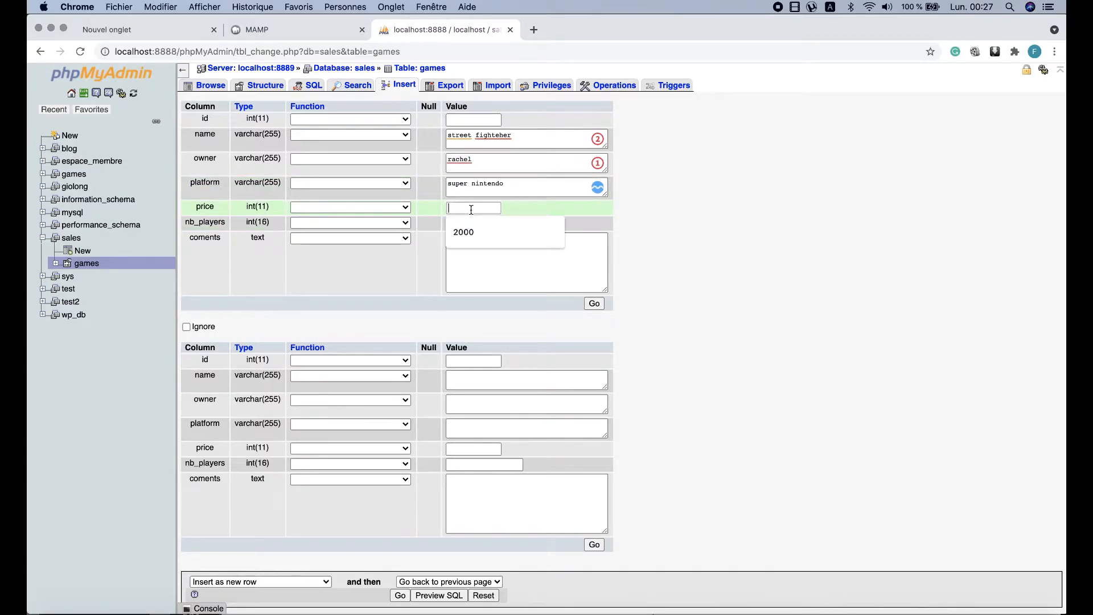
pyautogui.write('1500')
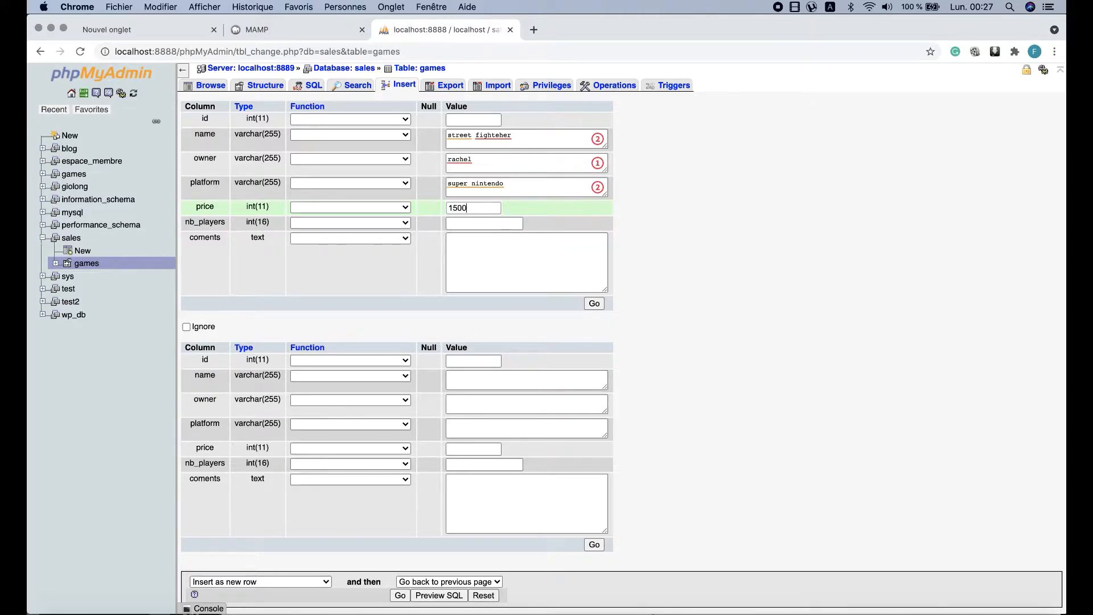
pyautogui.click(461, 223)
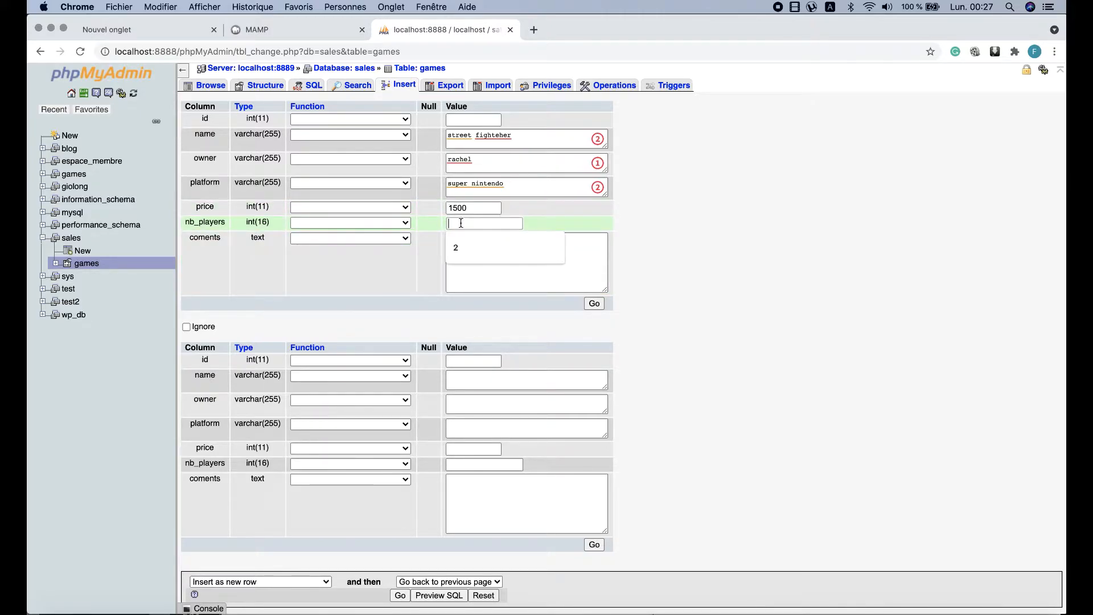
pyautogui.write('2')
pyautogui.click(519, 262)
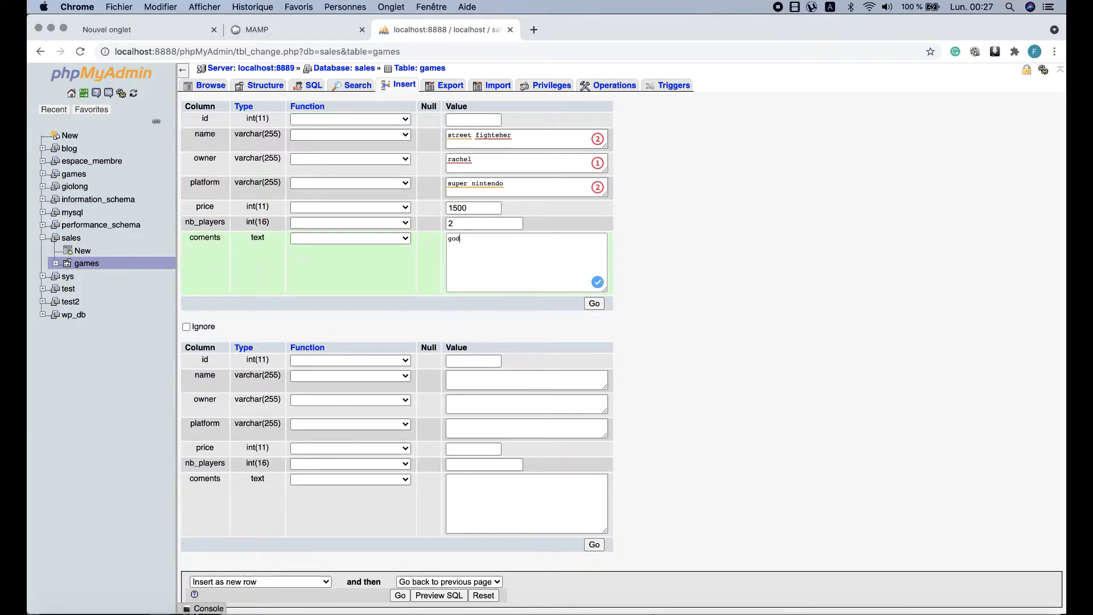
pyautogui.write('godd fitghting game')
# Fill in the second new row with name sonic, the owner's first name, platform mega dirve and price 500
pyautogui.click(471, 379)
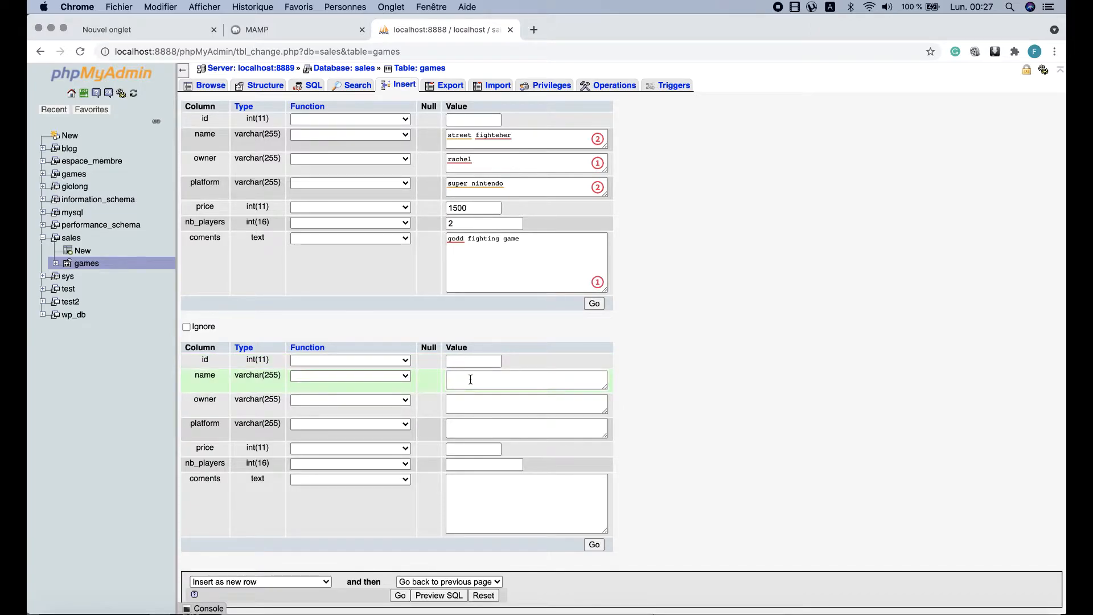
pyautogui.write('Mo')
pyautogui.write('s')
pyautogui.press('BackSpace')
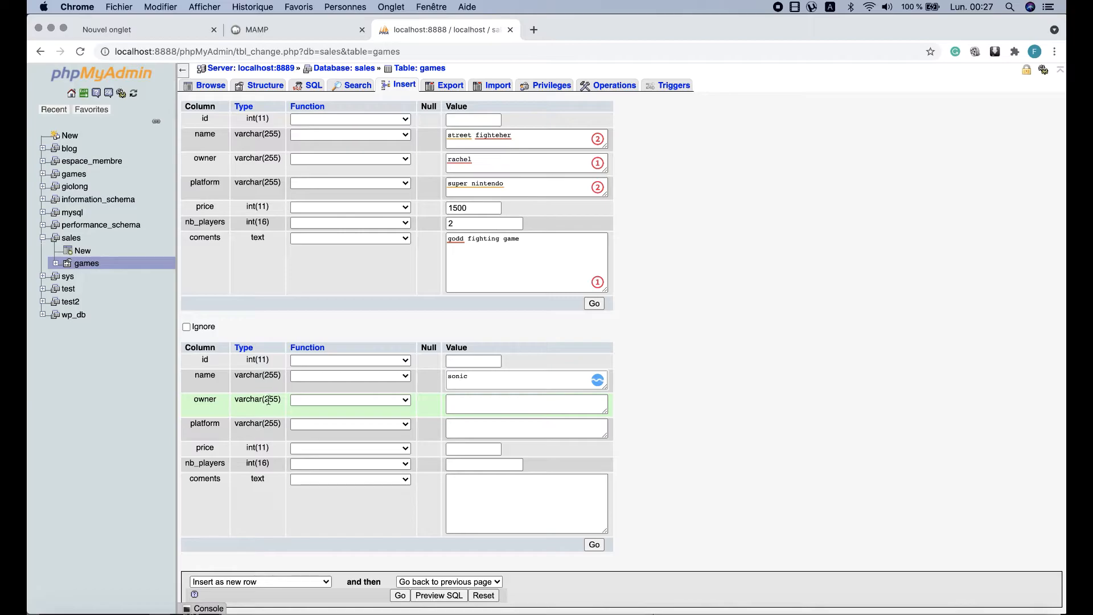
pyautogui.click(500, 405)
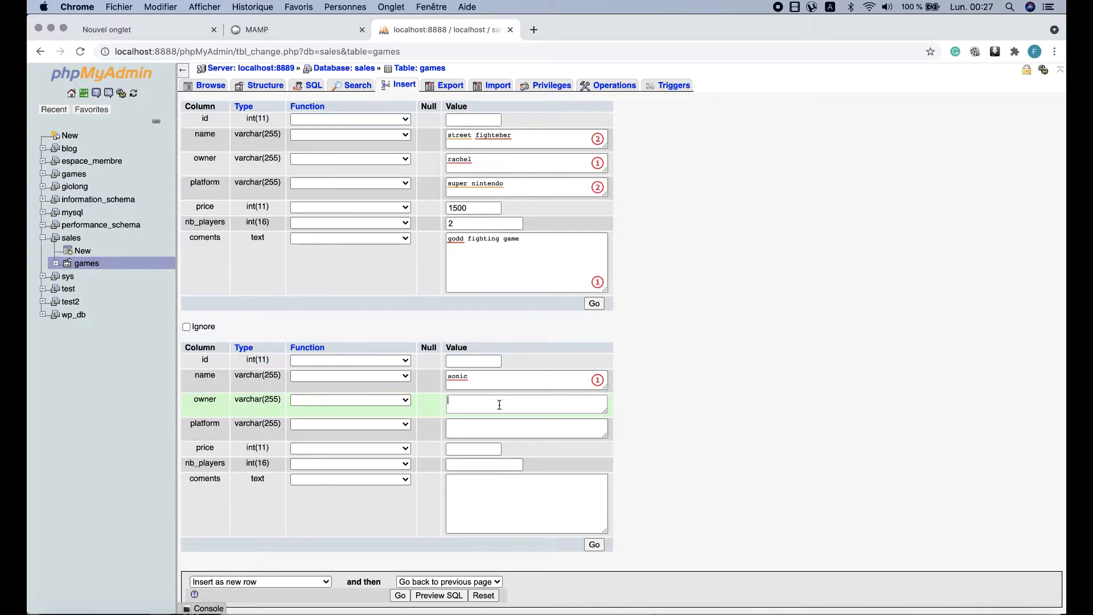
pyautogui.write('lilian')
pyautogui.click(497, 430)
pyautogui.write('mega dirve')
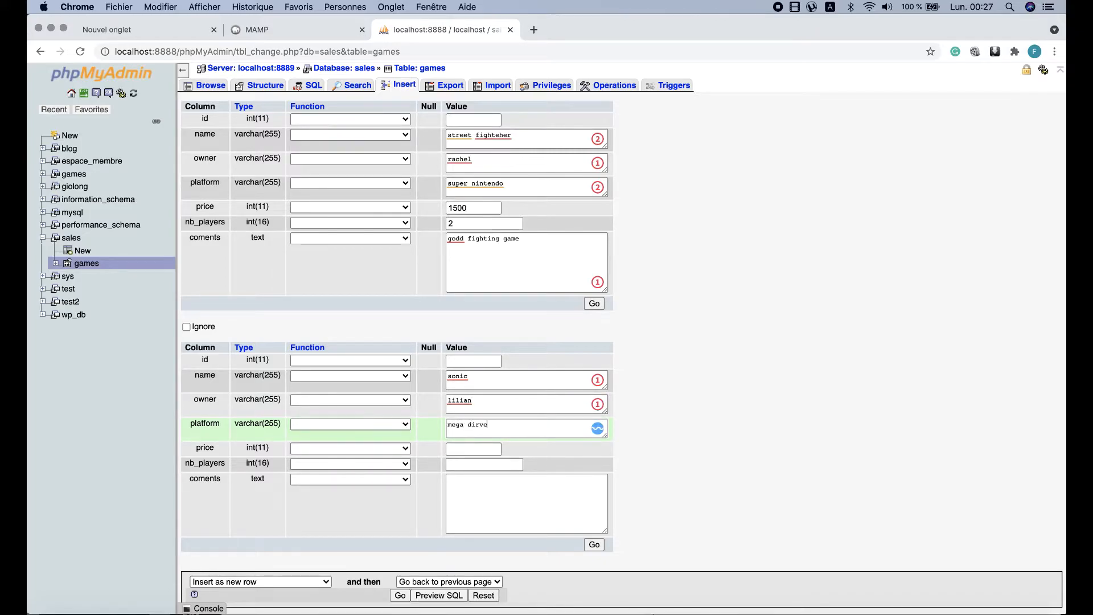
pyautogui.click(459, 450)
pyautogui.write('500')
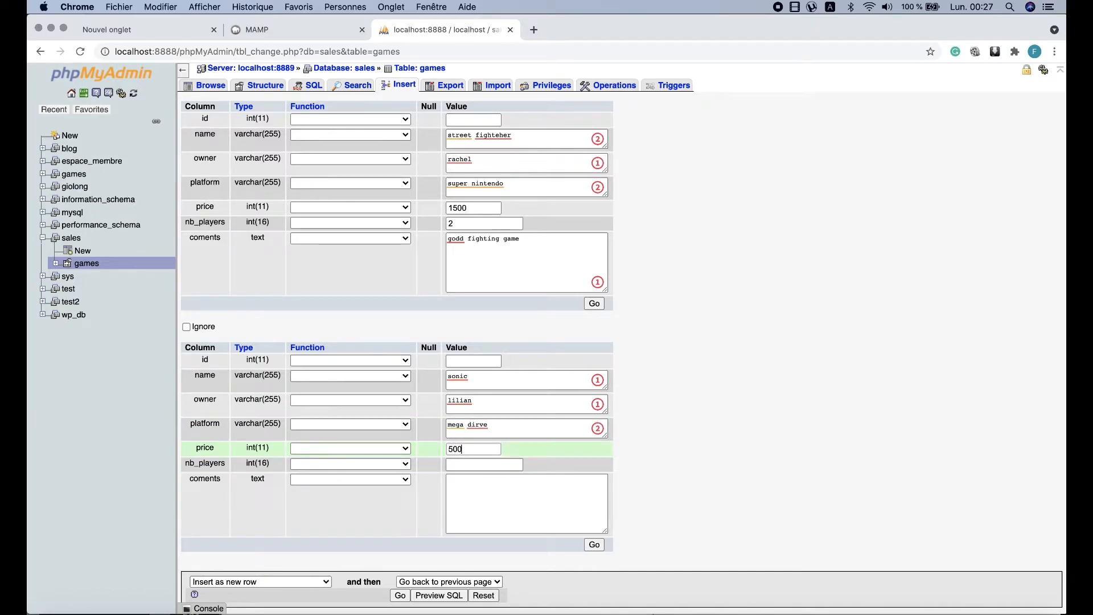
# Set the sonic row's nb_players to 2 and coments to "running running running", insert both new rows, and browse the games table
pyautogui.click(479, 466)
pyautogui.write('2')
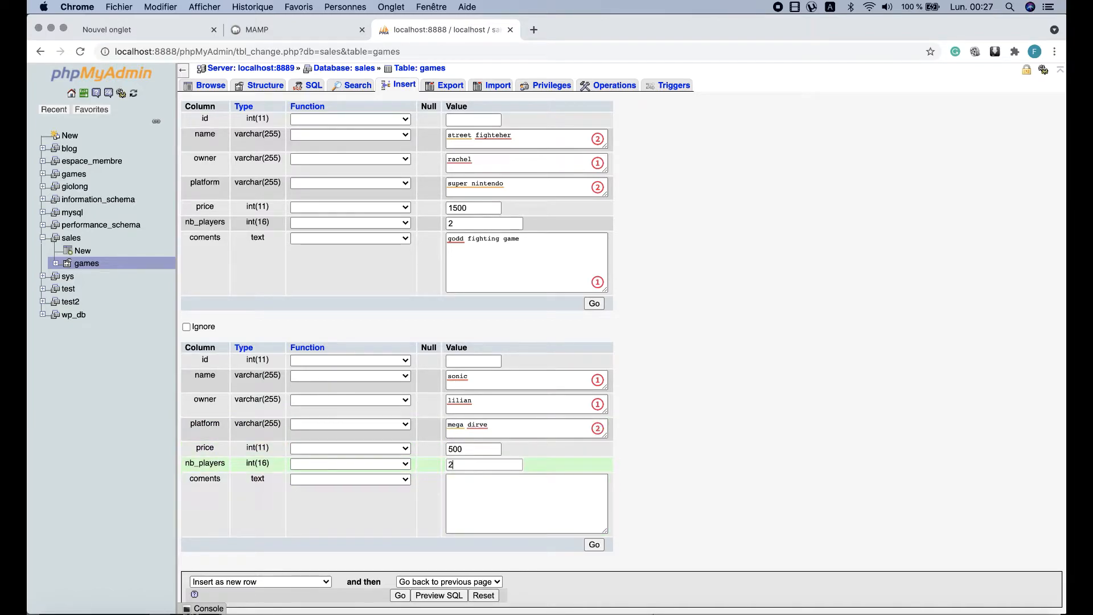
pyautogui.click(543, 518)
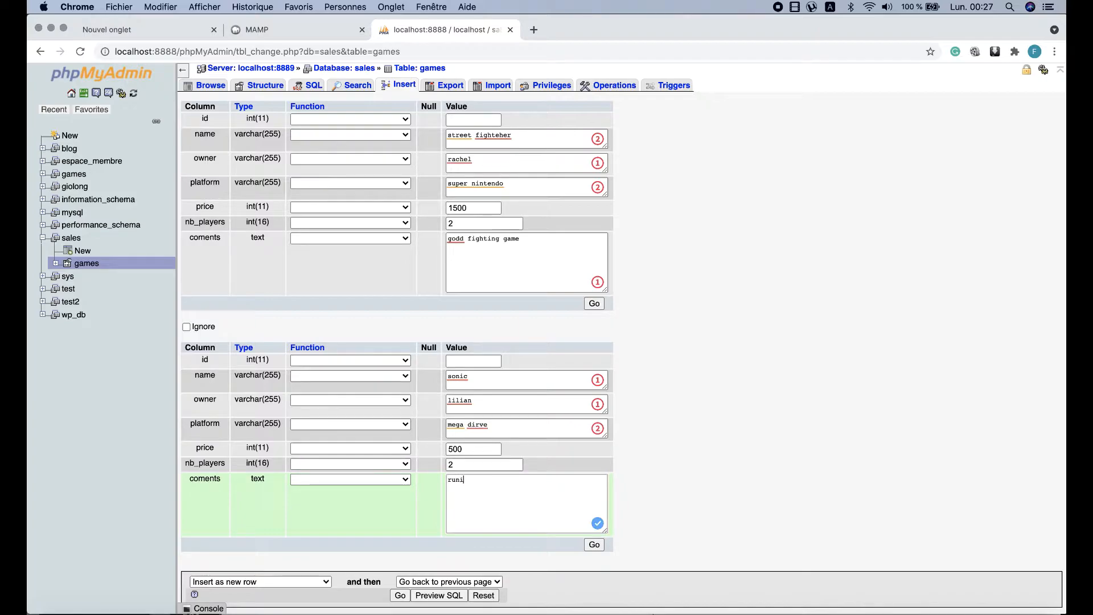
pyautogui.write('running running running')
pyautogui.click(595, 544)
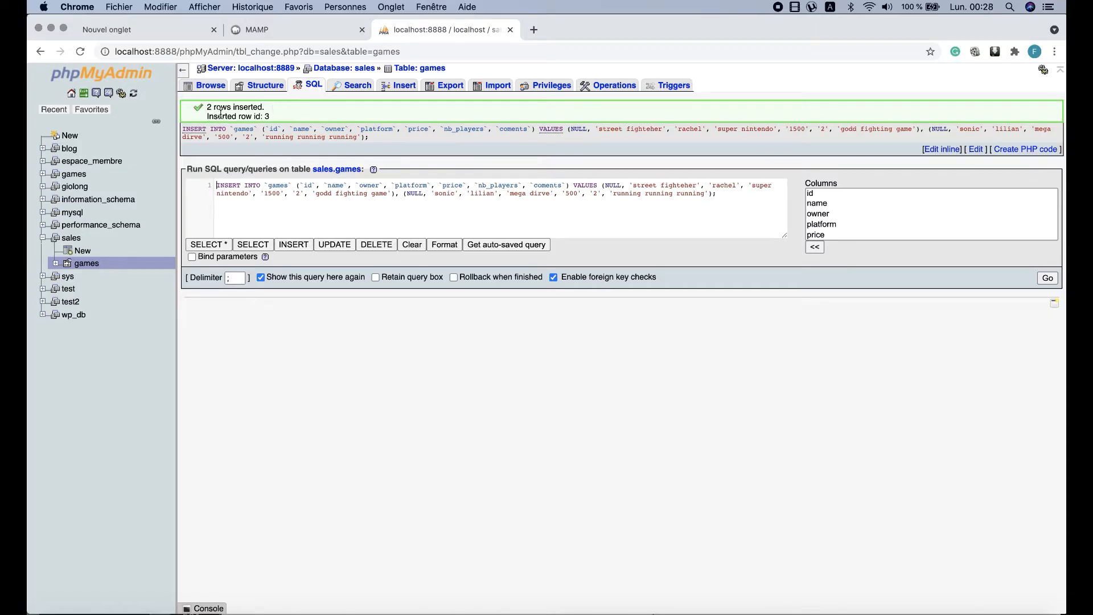
pyautogui.click(207, 88)
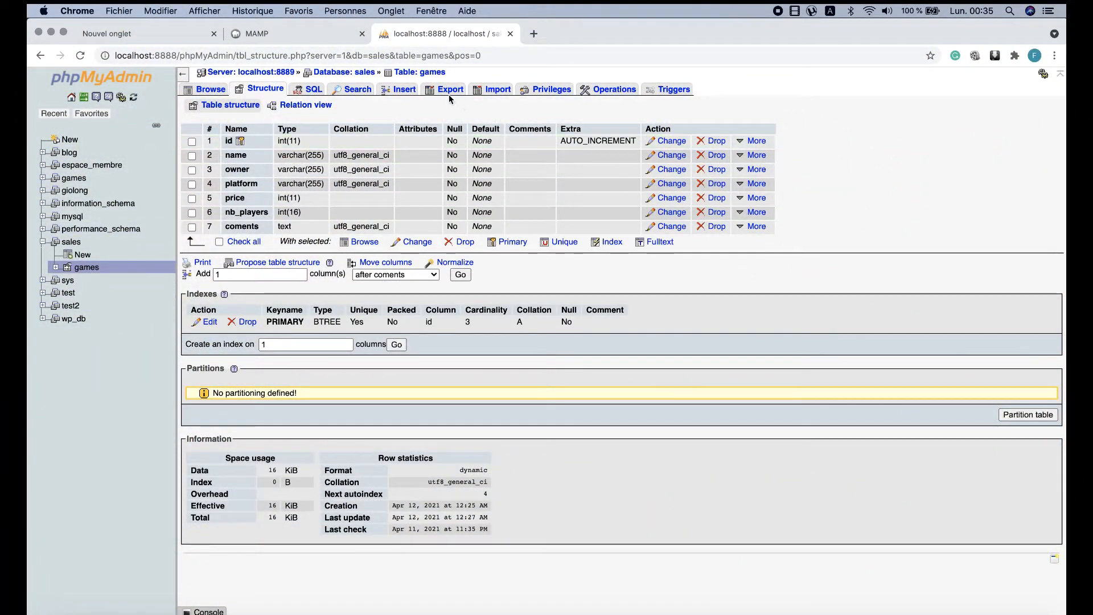
# Export the games table in SQL format with the Custom method, saving the output to a file
pyautogui.click(449, 94)
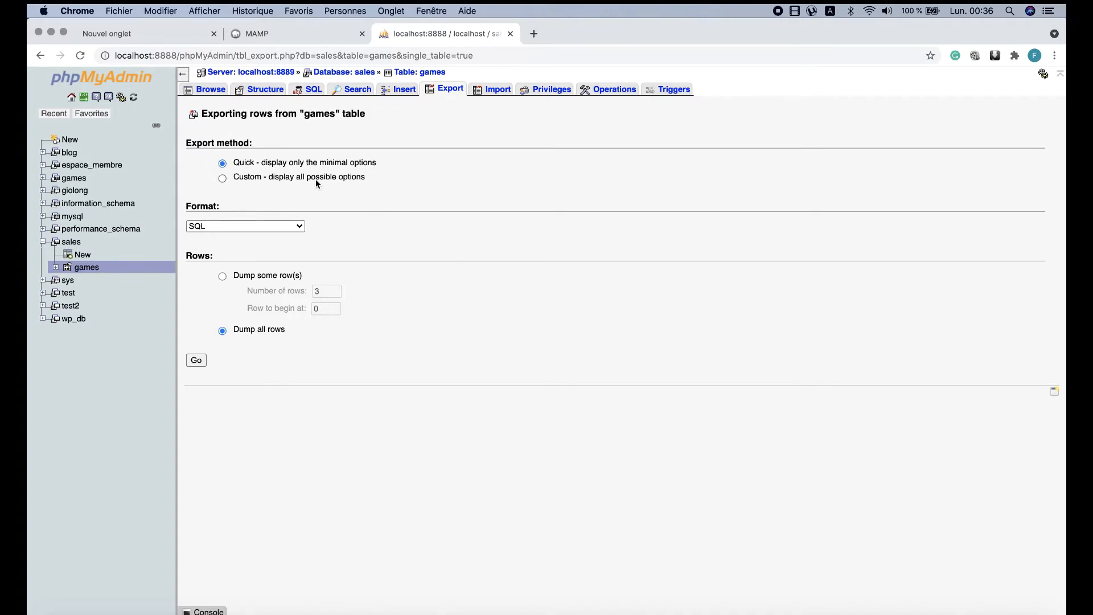
pyautogui.click(222, 180)
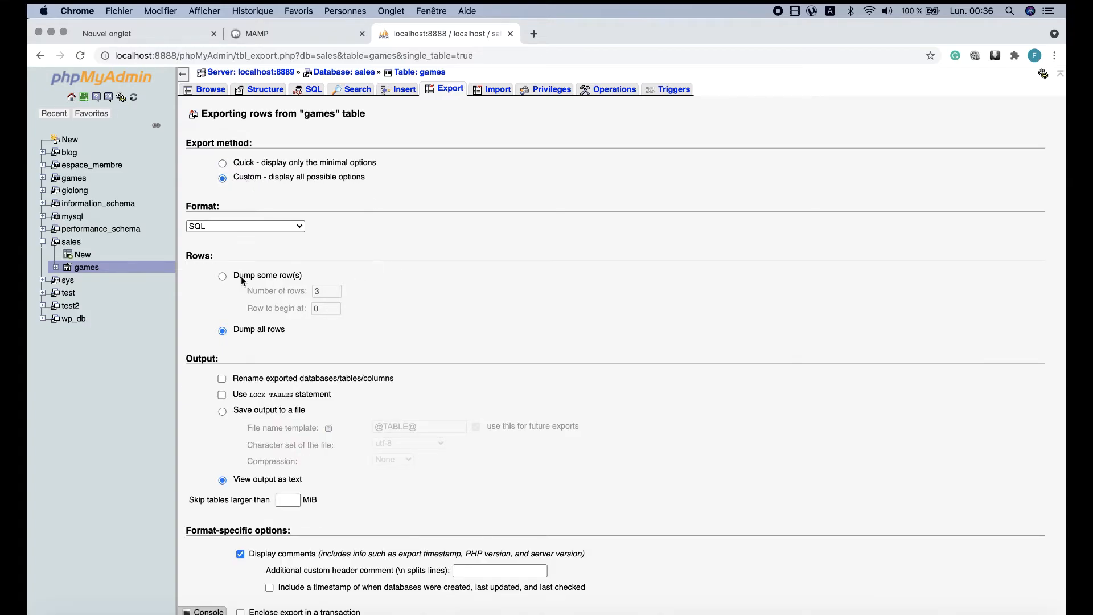
pyautogui.scroll(-5, 207, 310)
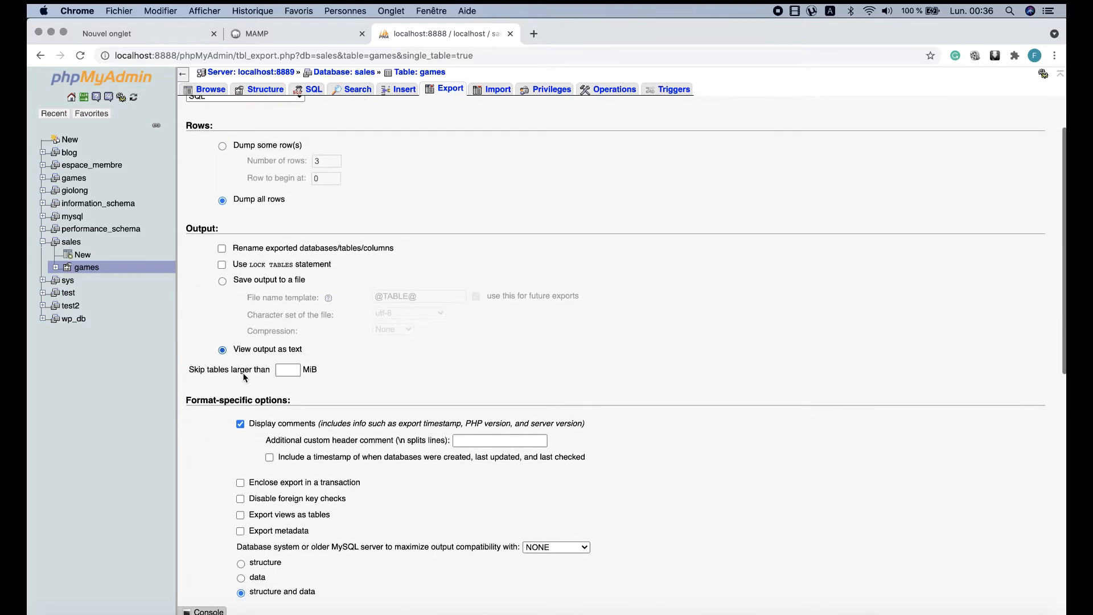
pyautogui.click(244, 283)
pyautogui.scroll(-15, 379, 450)
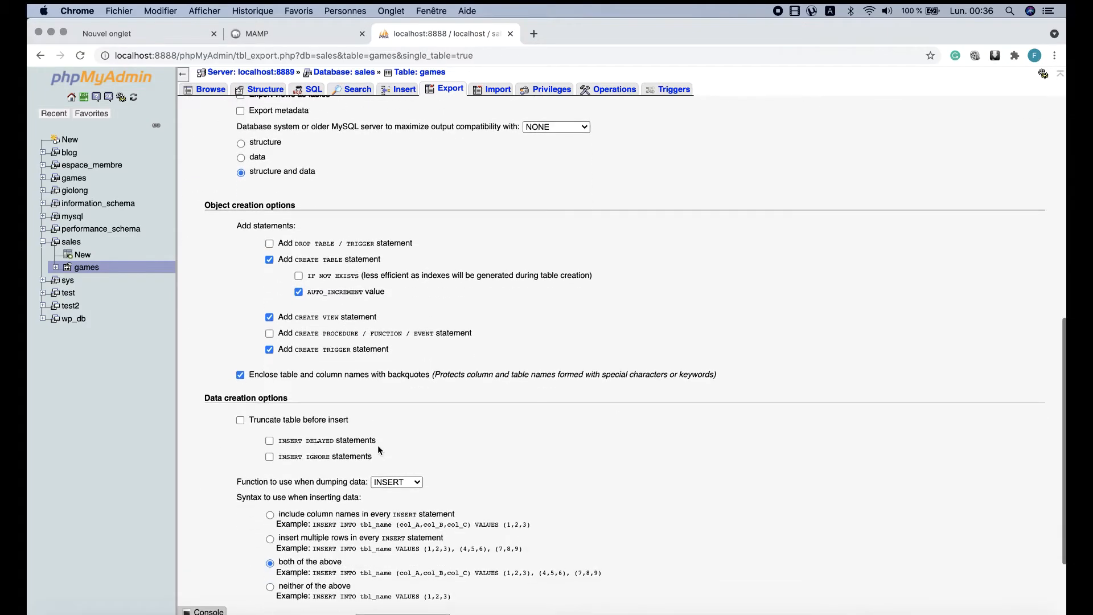
pyautogui.click(197, 571)
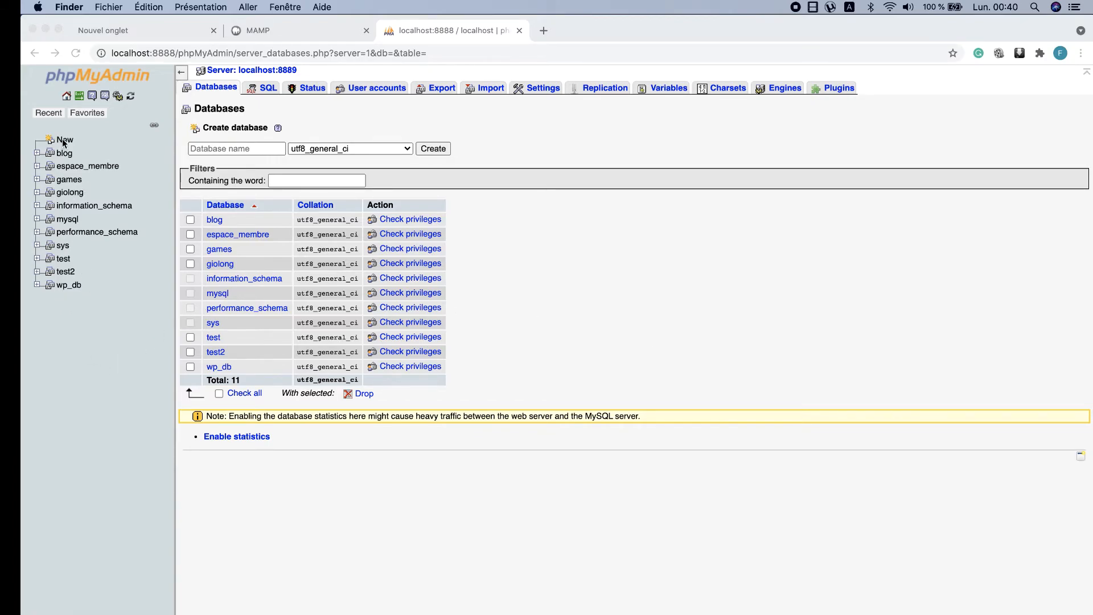
# Look at the tables in the blog and espace_membre databases, and return to the collapsed database list
pyautogui.click(66, 163)
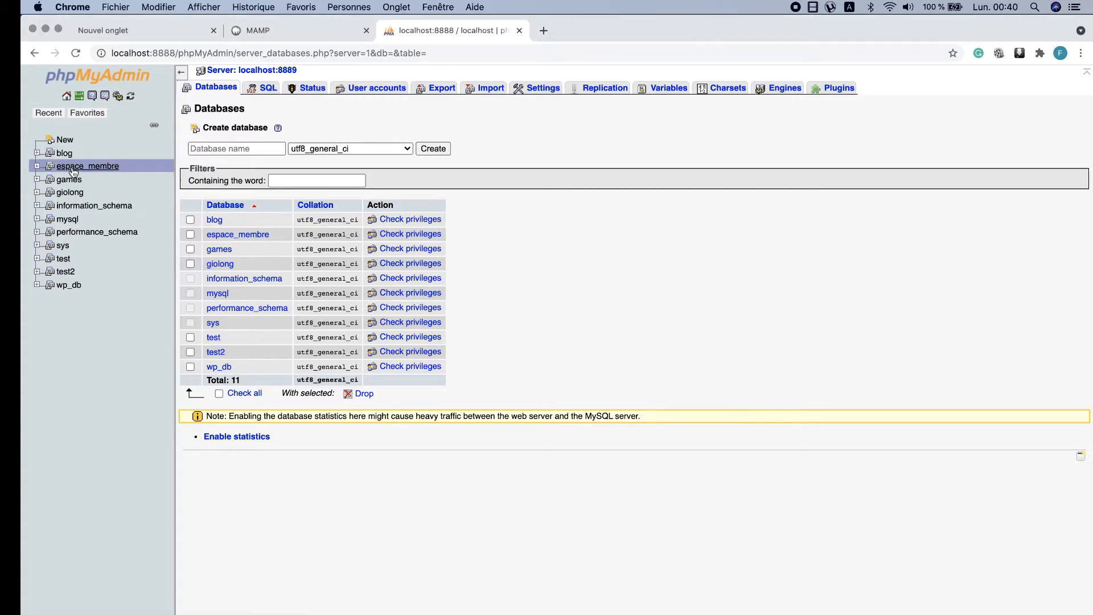
pyautogui.click(65, 154)
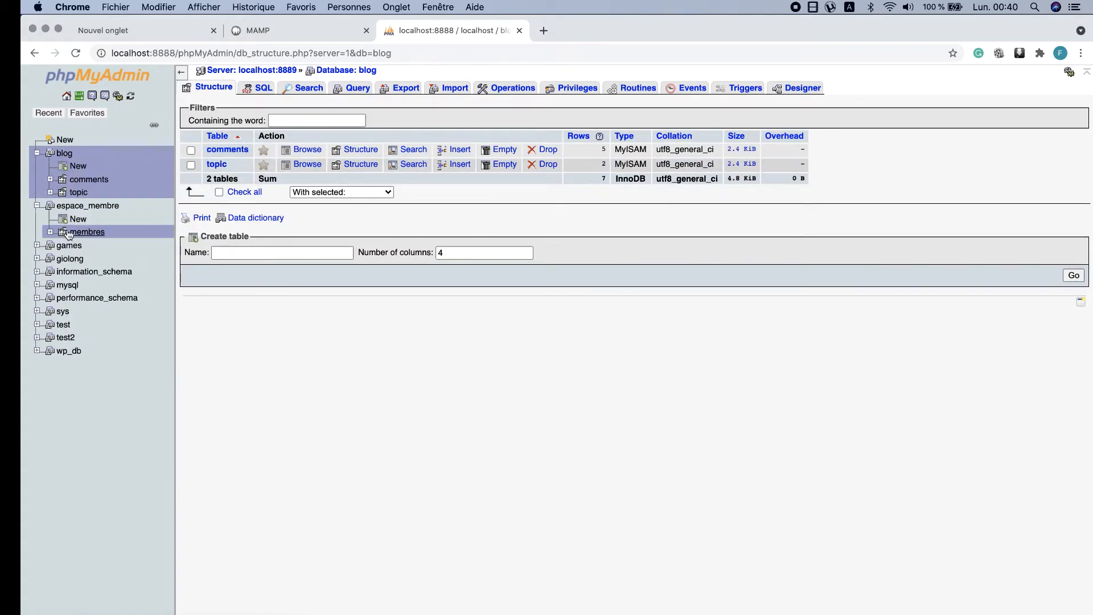
pyautogui.click(67, 141)
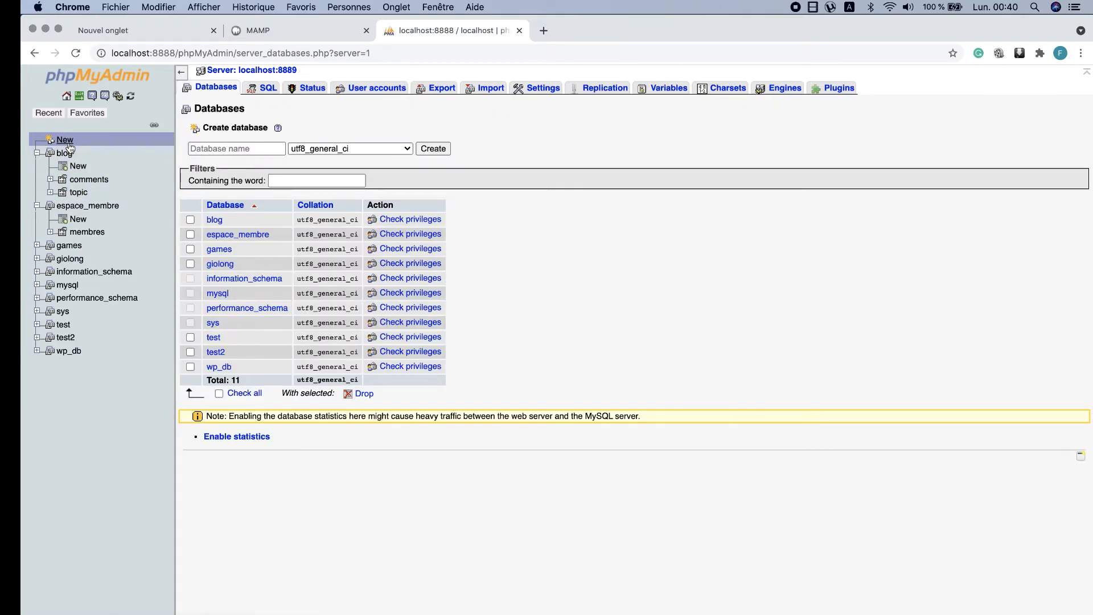
pyautogui.click(37, 152)
pyautogui.click(37, 166)
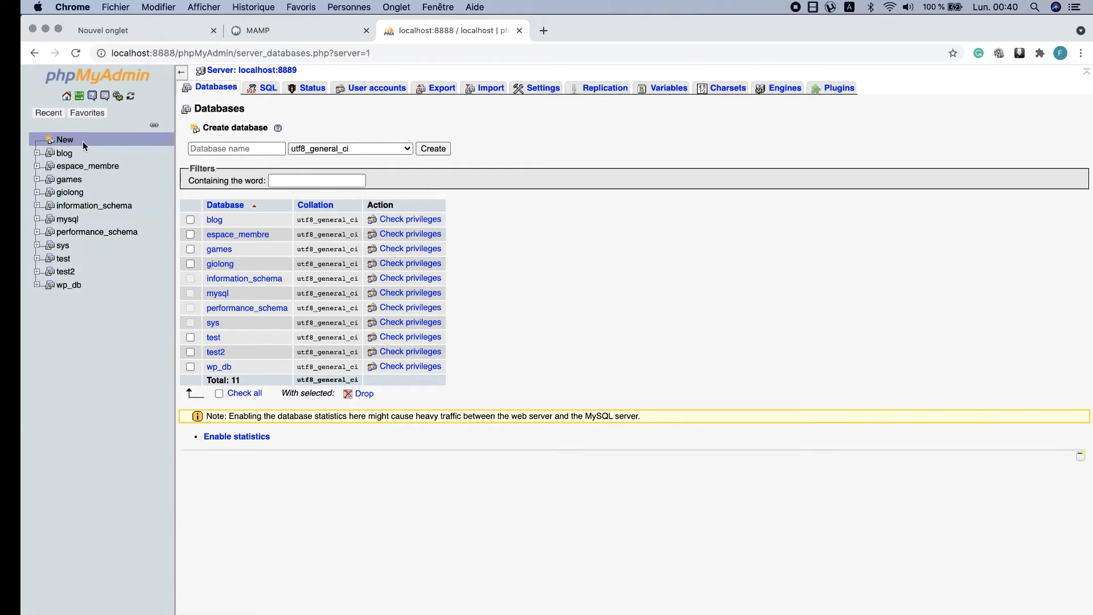
# Create a database named sales with collation utf8_general_ci and open its structure
pyautogui.click(66, 143)
pyautogui.click(256, 148)
pyautogui.click(256, 148)
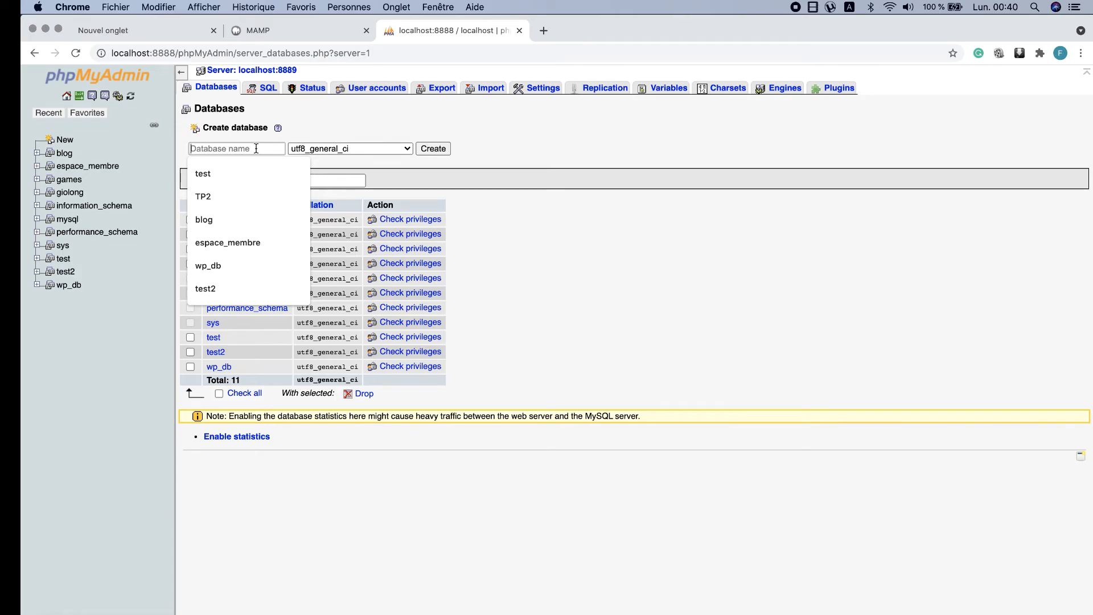
pyautogui.write('sales')
pyautogui.click(446, 153)
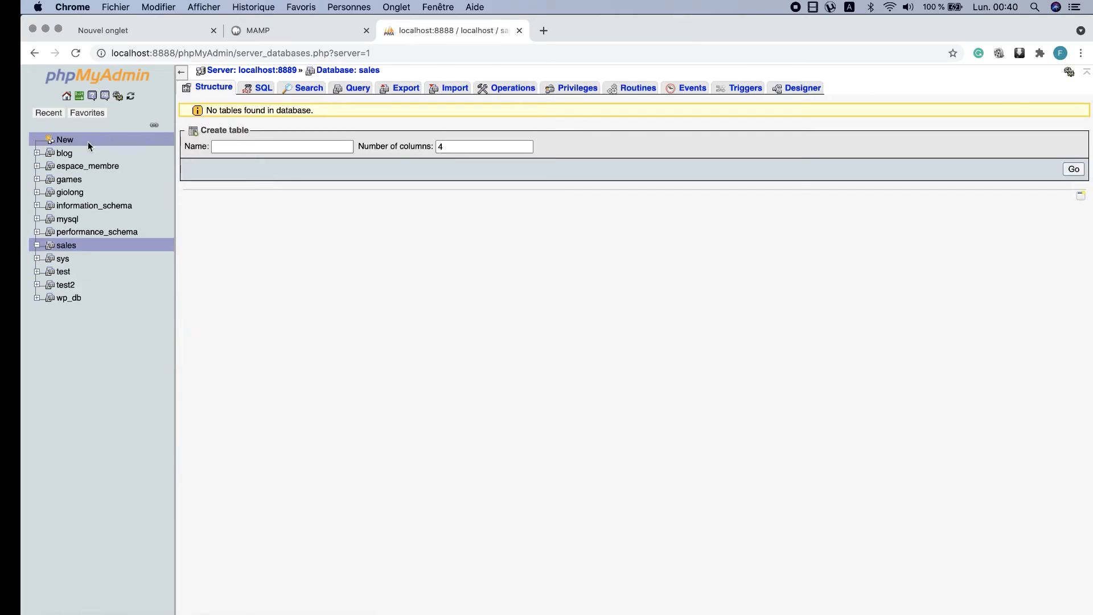
pyautogui.click(68, 246)
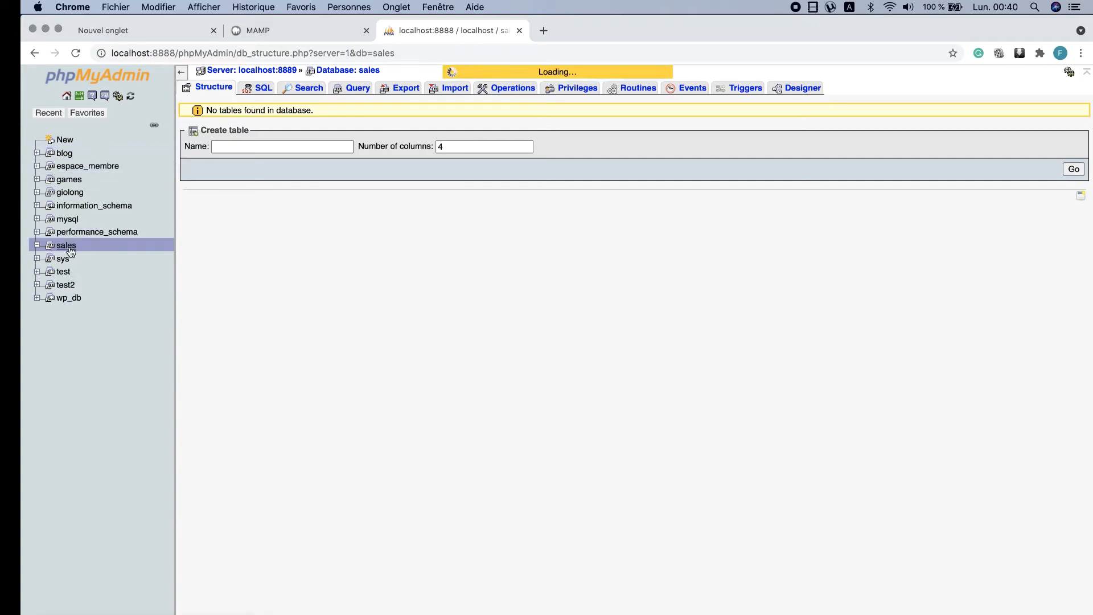
pyautogui.click(36, 247)
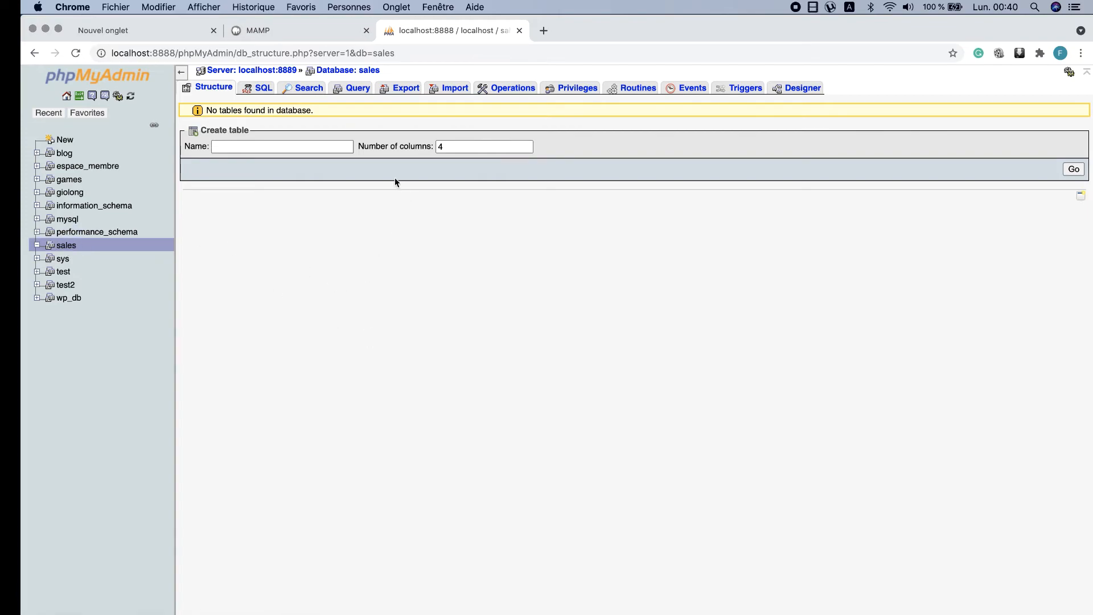
# Start an import into the sales database and search the computer for files whose name contains games
pyautogui.click(450, 88)
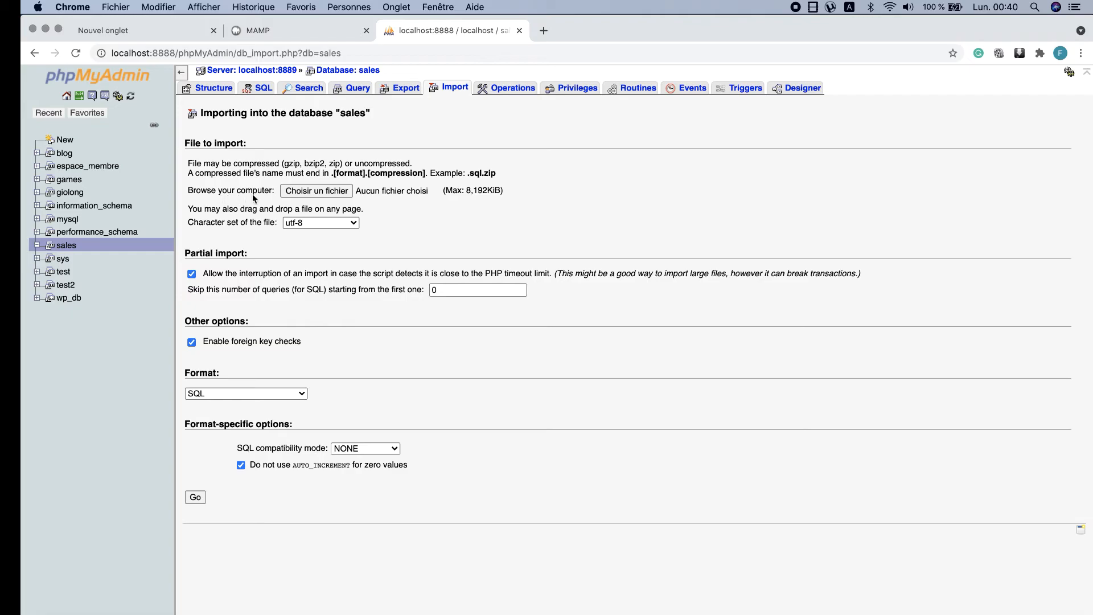
pyautogui.click(322, 192)
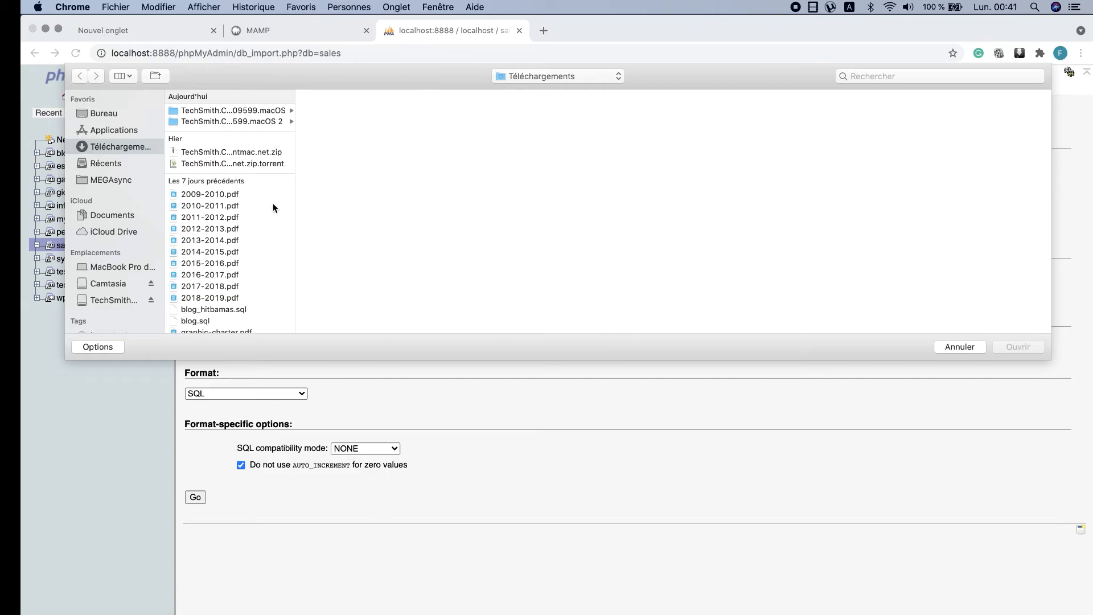
pyautogui.scroll(1, 212, 170)
pyautogui.scroll(-3, 213, 170)
pyautogui.scroll(4, 213, 170)
pyautogui.click(914, 79)
pyautogui.write('games')
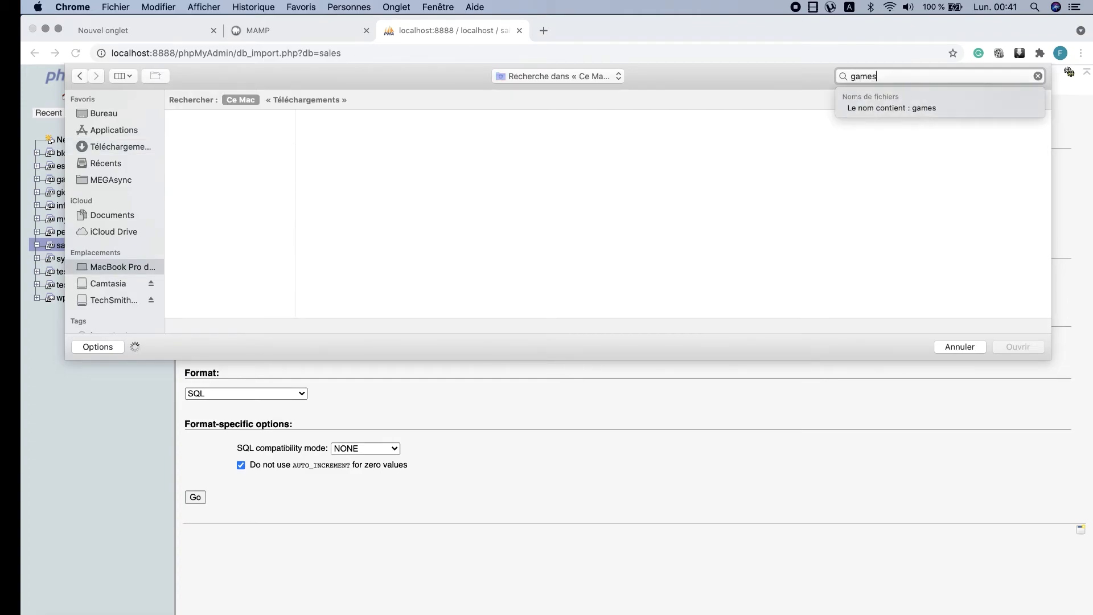
pyautogui.click(921, 109)
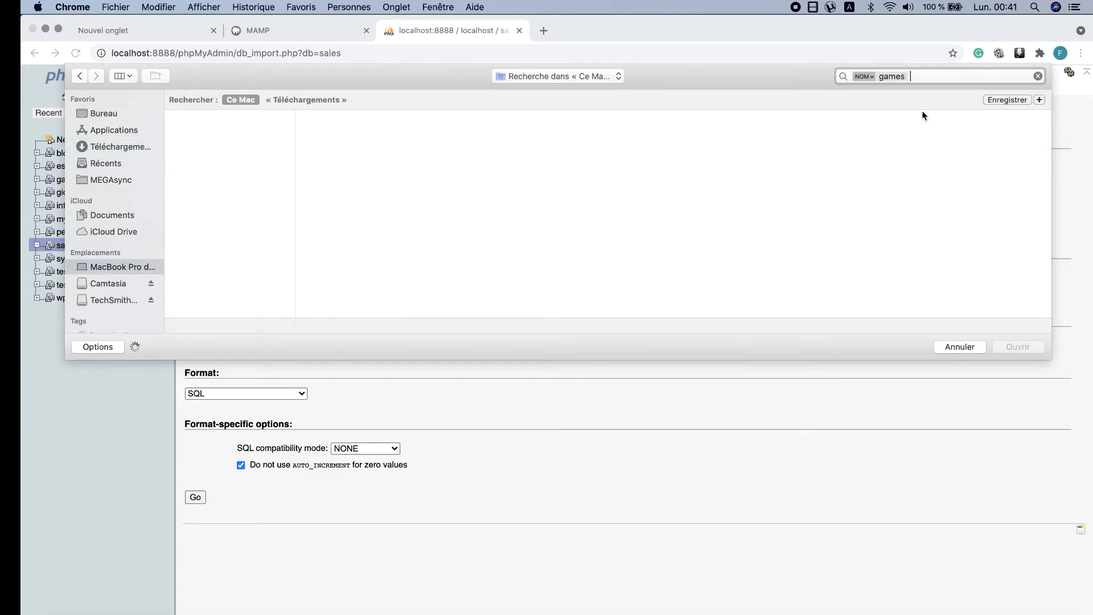
# Choose games.sql from the Téléchargements folder and import it into the sales database
pyautogui.click(313, 101)
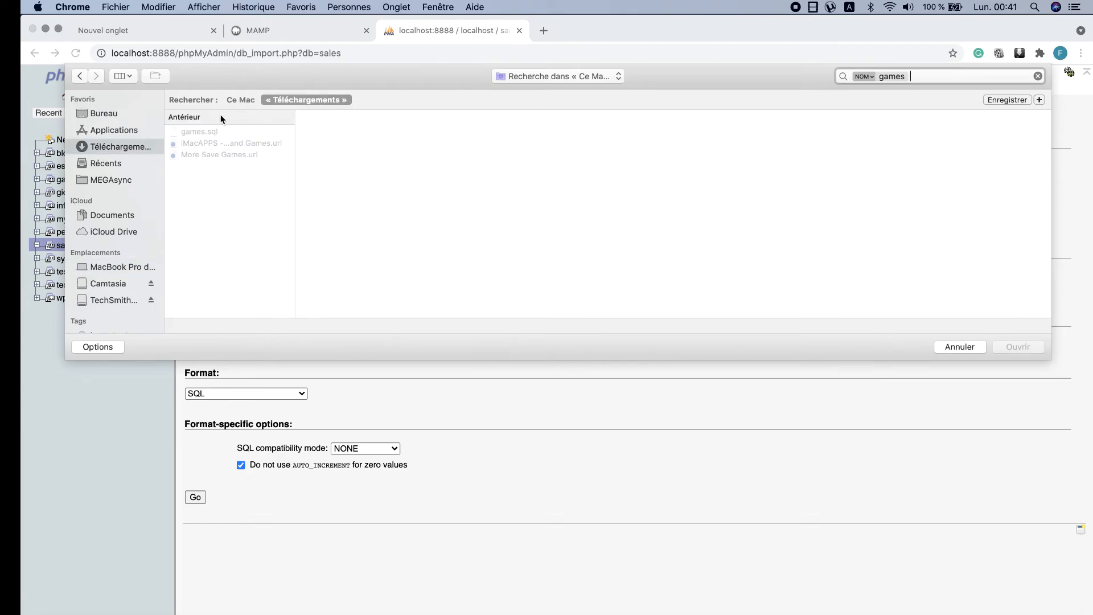
pyautogui.click(197, 133)
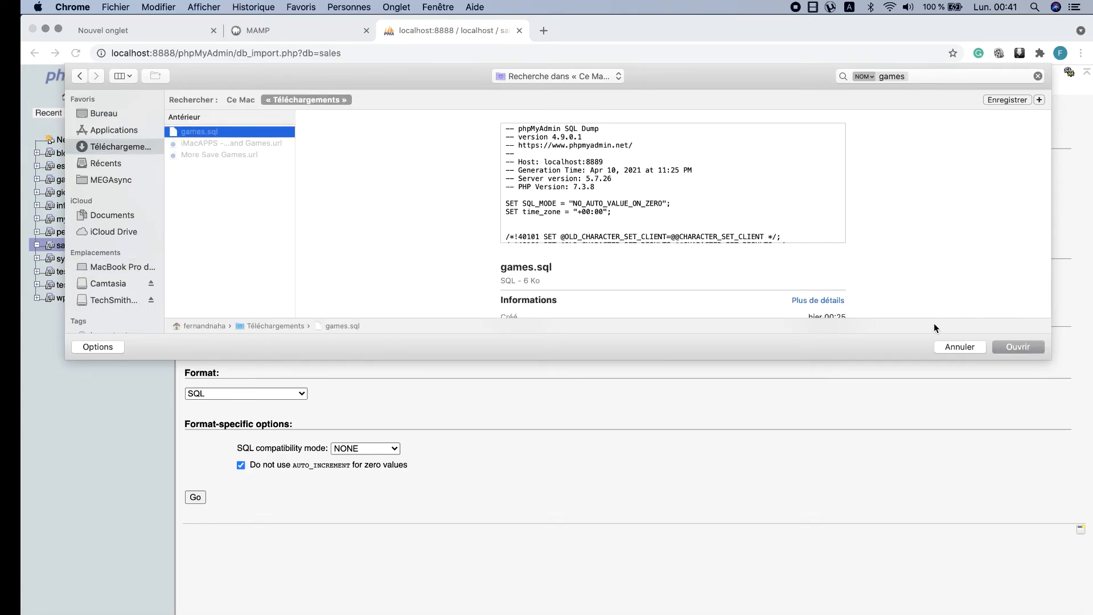
pyautogui.click(1016, 348)
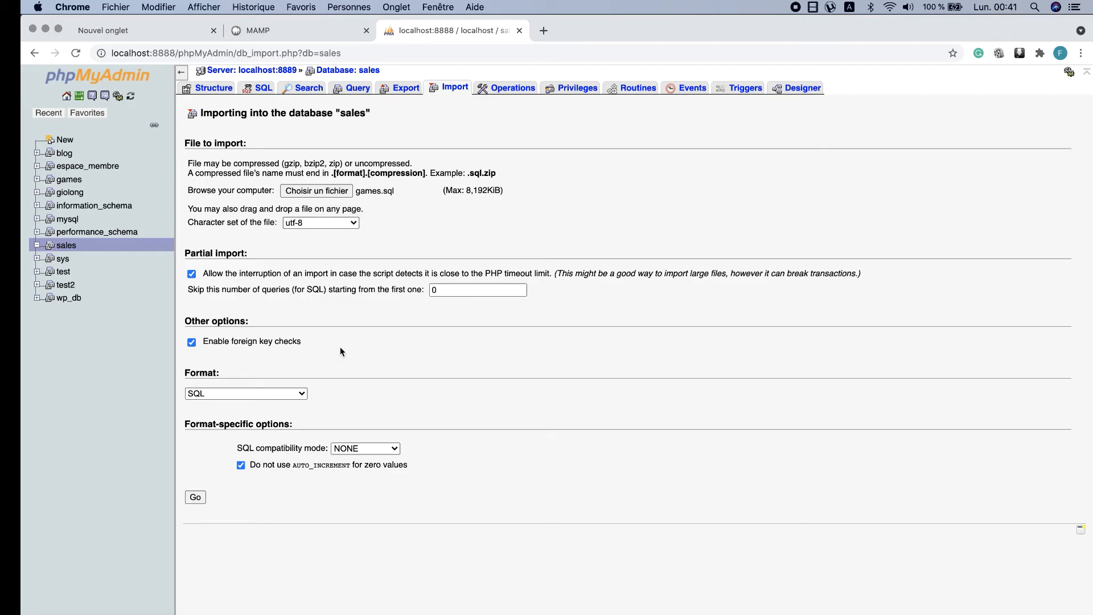
pyautogui.click(200, 498)
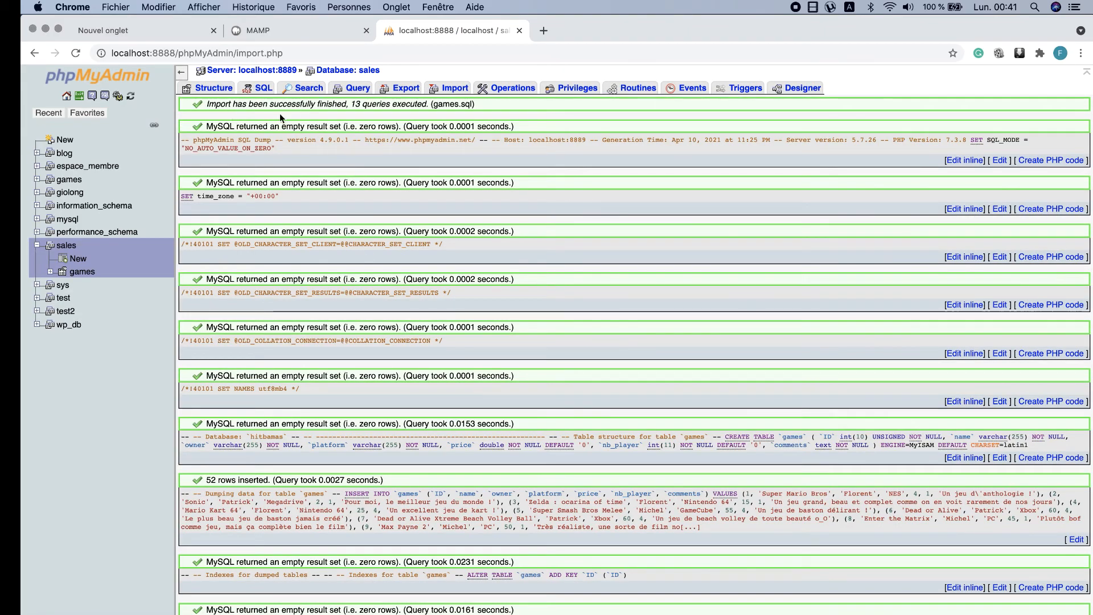
# Review the queries executed by the import, and examine the rows of the imported games table
pyautogui.scroll(-5, 331, 453)
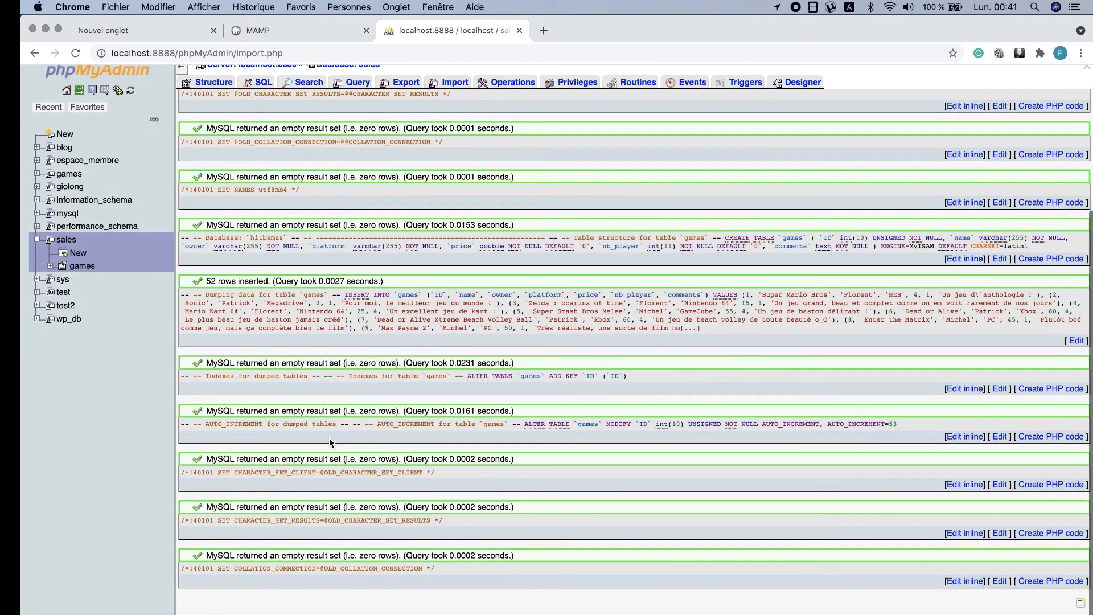
pyautogui.scroll(5, 288, 377)
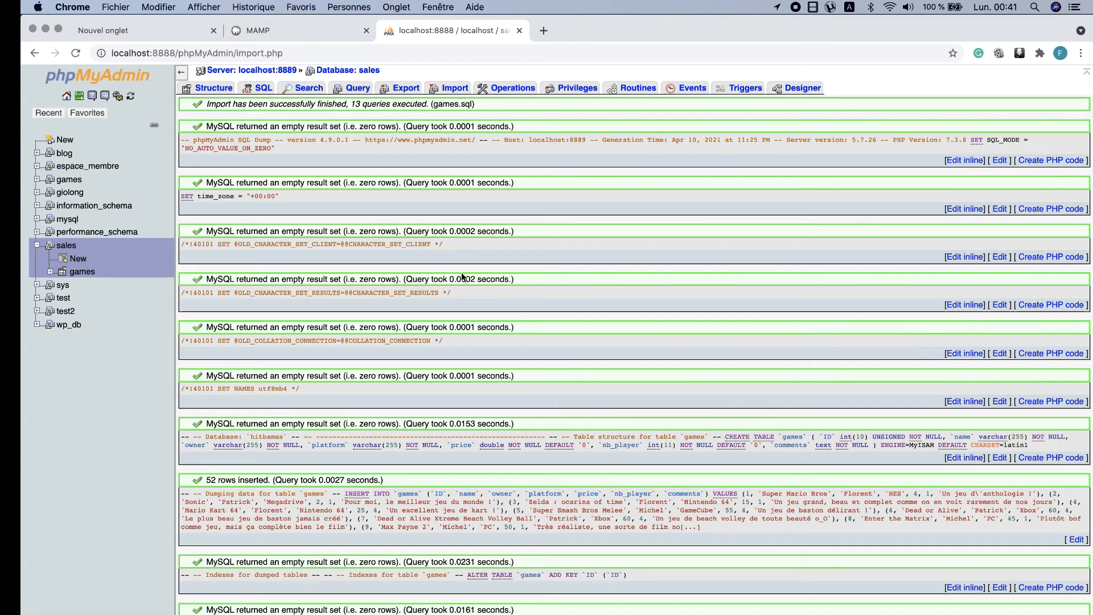
pyautogui.scroll(-5, 465, 284)
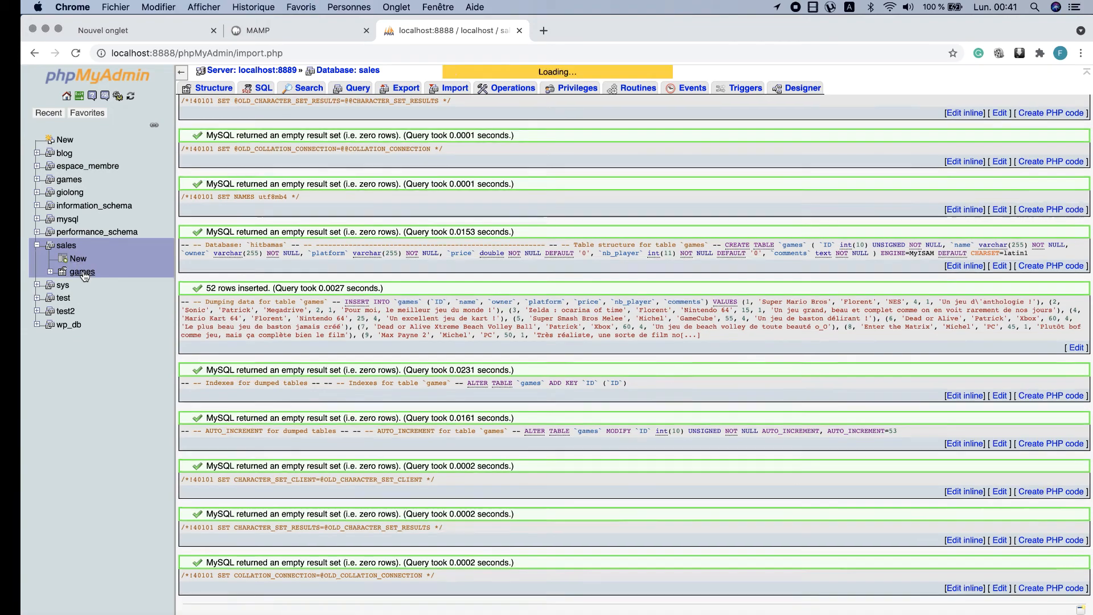
pyautogui.click(82, 272)
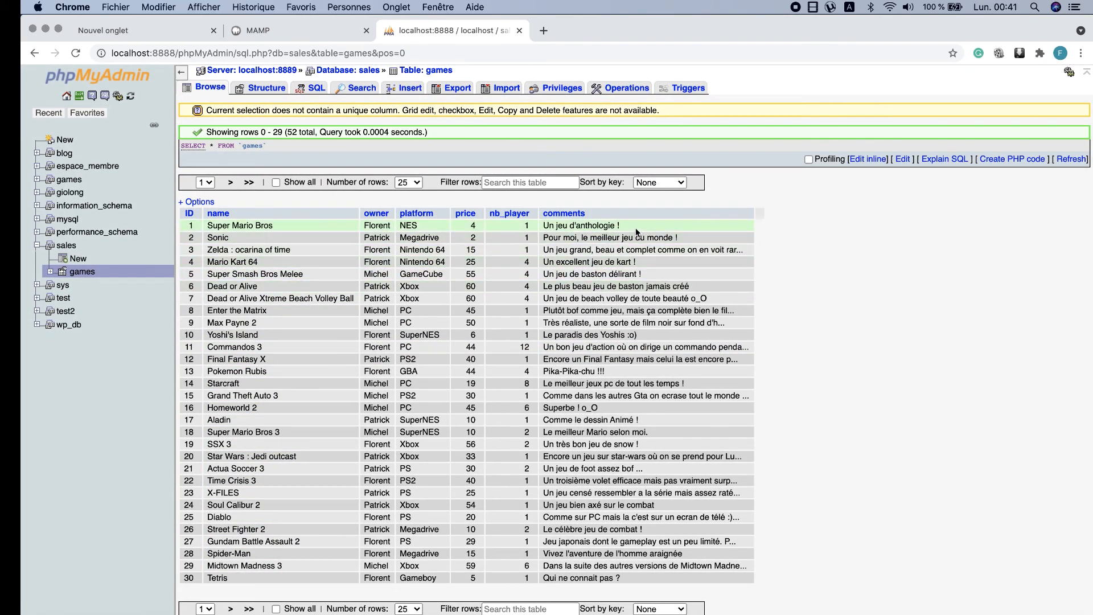
pyautogui.scroll(-3, 635, 256)
pyautogui.scroll(2, 632, 296)
pyautogui.scroll(-2, 630, 324)
pyautogui.scroll(2, 629, 333)
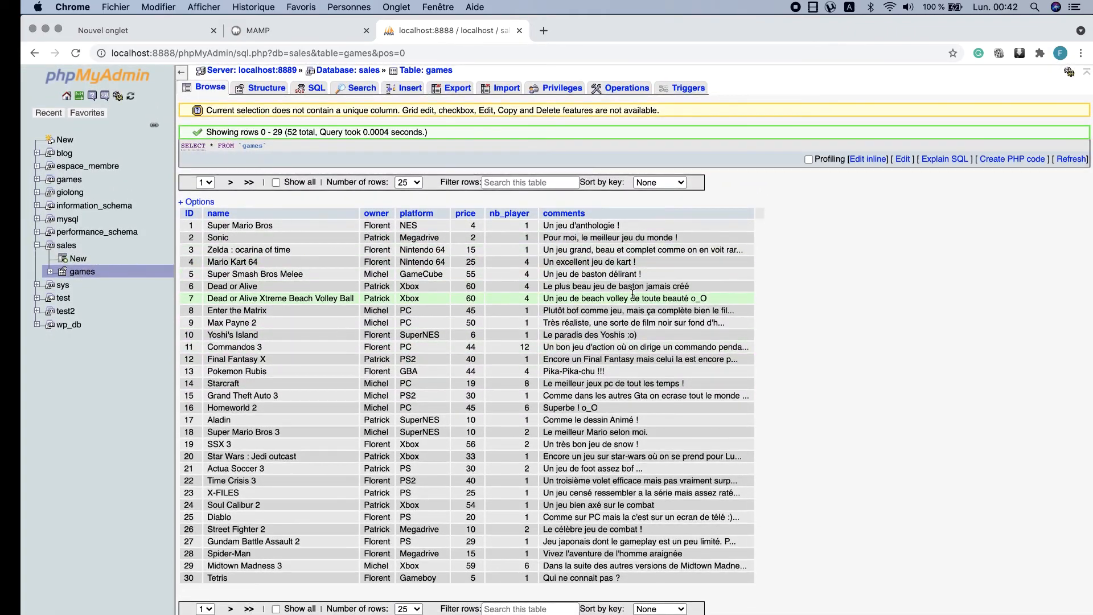
pyautogui.scroll(-2, 771, 351)
pyautogui.scroll(2, 771, 350)
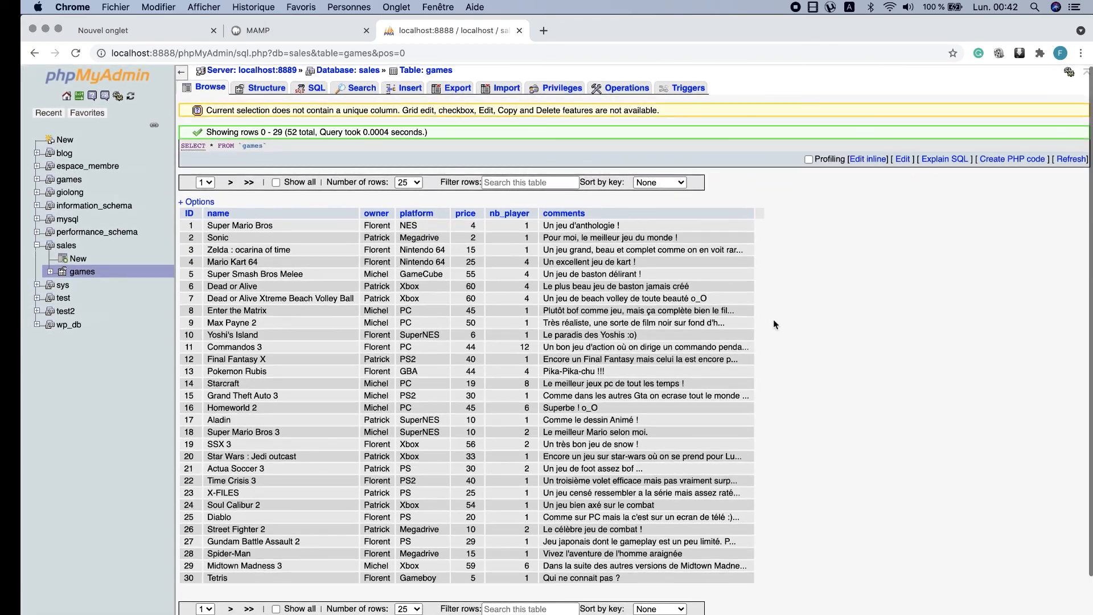
pyautogui.scroll(-2, 773, 327)
pyautogui.scroll(2, 775, 268)
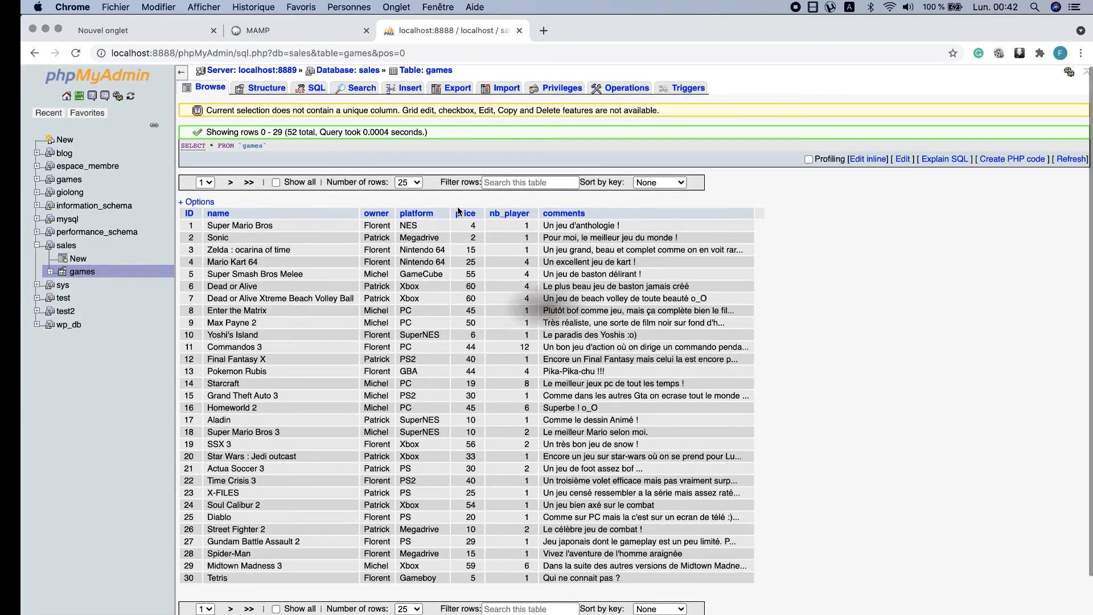